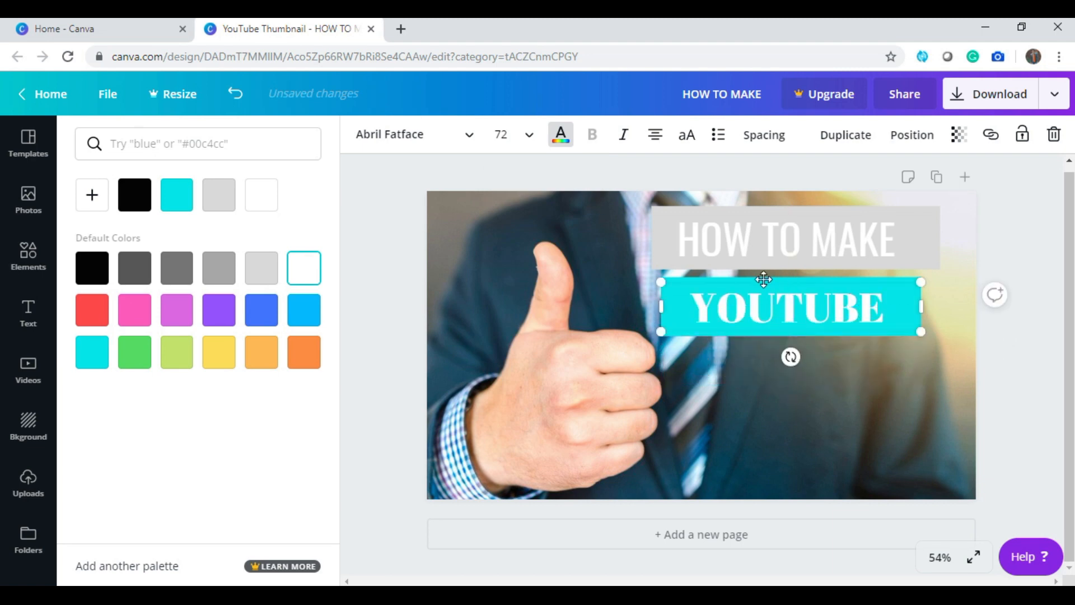
- Tilt the turquoise YOUTUBE banner slightly and add a rectangle beneath it as the bar for the THUMBNAILS text
left_click_drag(791, 361, 795, 360)
left_click_drag(805, 293, 804, 290)
left_click(28, 256)
left_click_drag(104, 222, 799, 375)
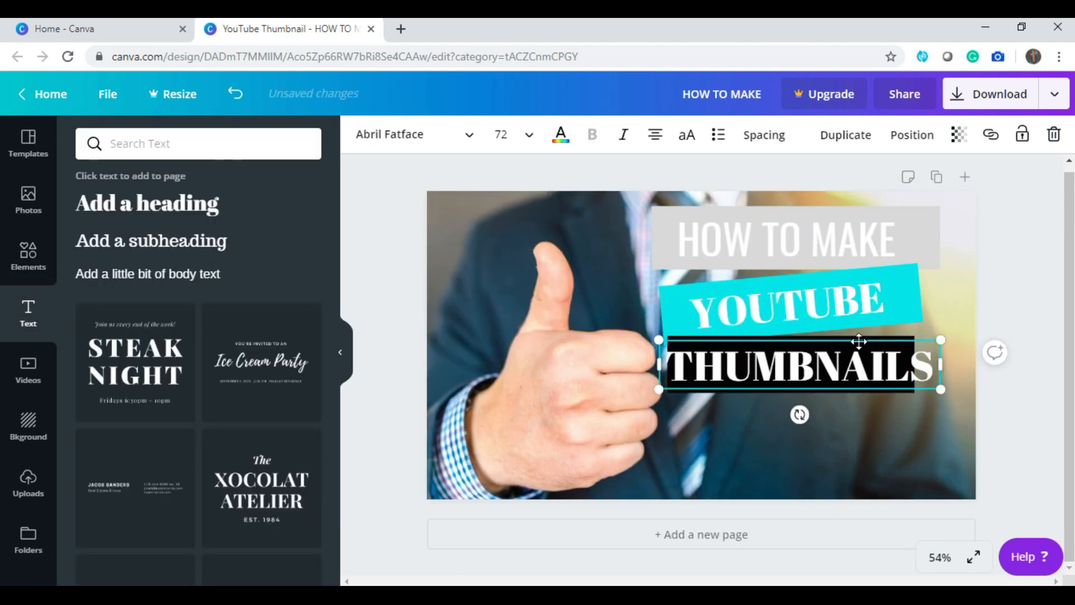
- Change the font of the YOUTUBE text on the tilted turquoise banner to Oswald
left_click_drag(692, 311, 817, 300)
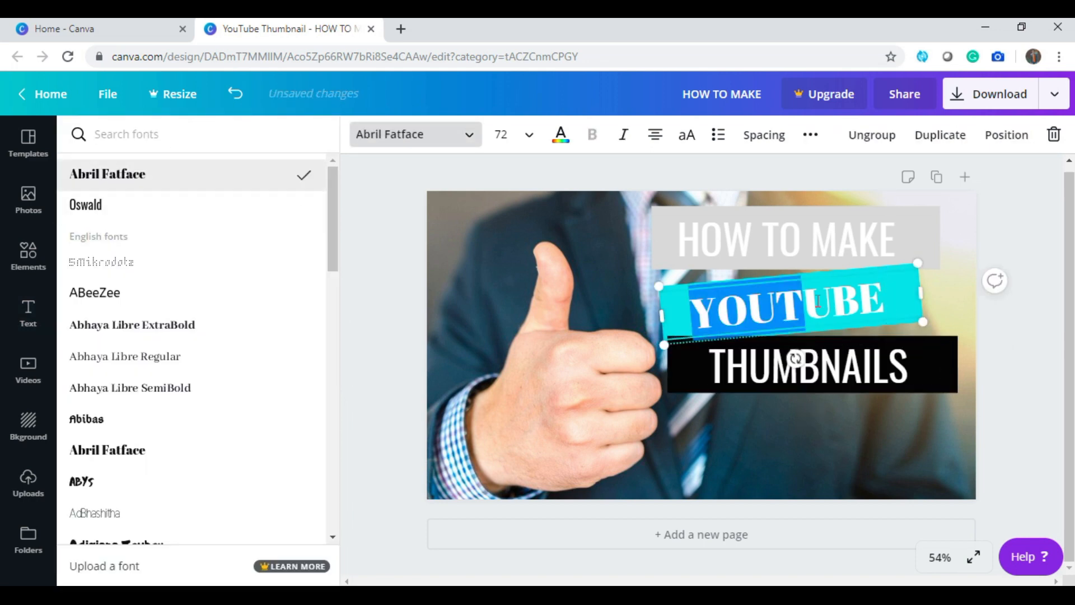
left_click(835, 451)
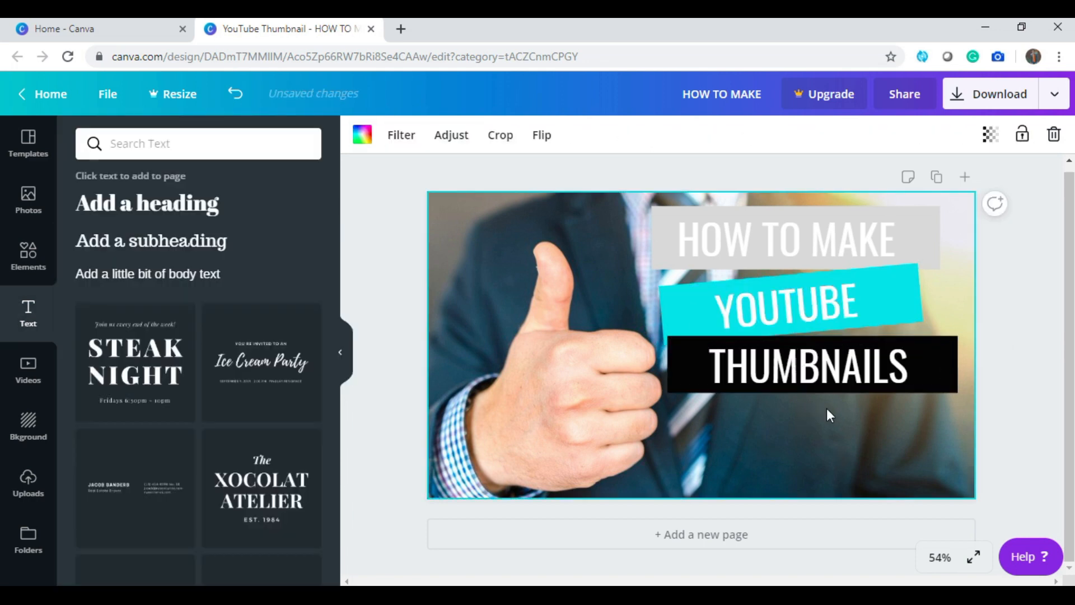
- Add a small rectangle centred beneath the black THUMBNAILS bar and fill it with dark grey
left_click(28, 256)
left_click(104, 222)
left_click_drag(824, 221, 719, 415)
left_click_drag(661, 442, 821, 407)
left_click(362, 134)
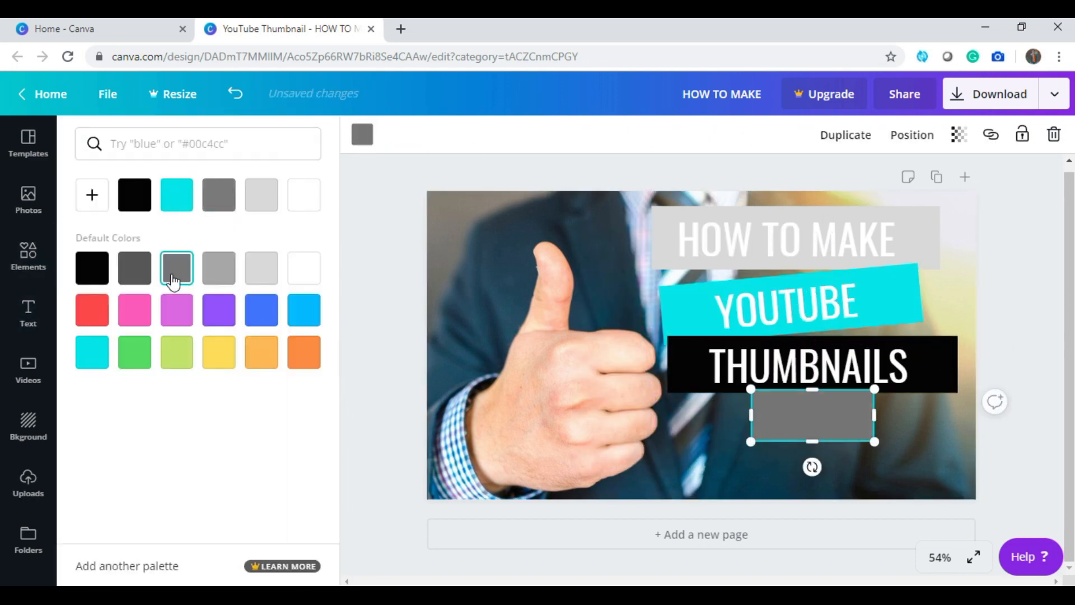
left_click(134, 269)
- Add a heading reading "FREE" and place it over the small dark grey rectangle
left_click(28, 313)
left_click(117, 211)
double_click(859, 417)
left_click_drag(742, 345, 813, 415)
key("BackSpace")
type("FREE")
- Format the FREE text with the Oswald font, a larger size and white colour
left_click(415, 135)
left_click(80, 208)
left_click(529, 135)
left_click(507, 358)
left_click(560, 135)
left_click(305, 271)
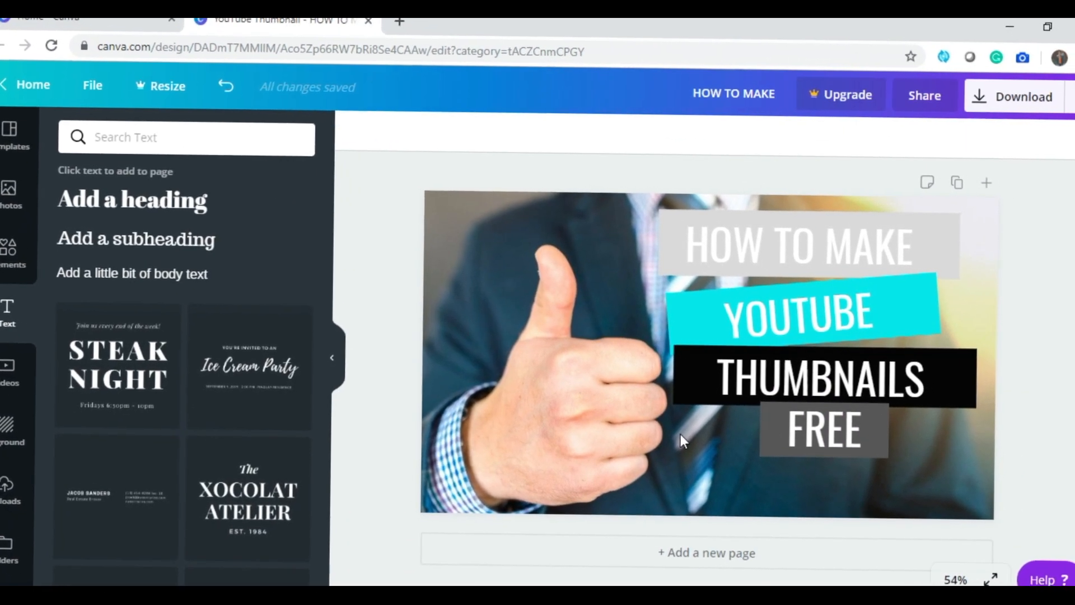
- Add the red YouTube play button graphic and place it over the lower part of the thumbs-up hand
left_click(18, 255)
left_click(228, 222)
left_click_drag(896, 224, 637, 354)
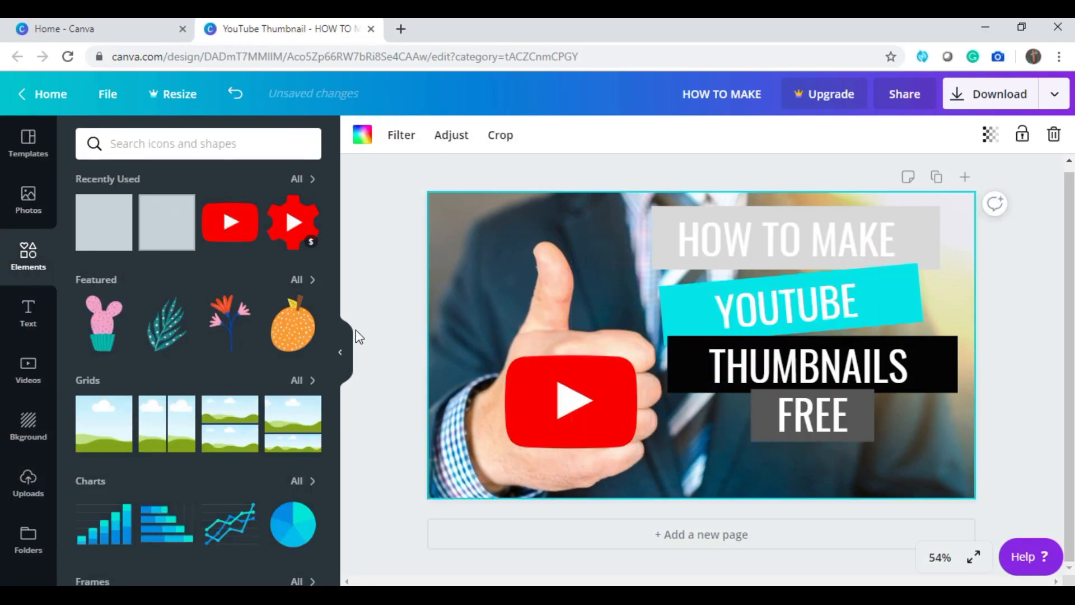
- Add the uploaded "How to create YouTube banner" image, shrink it into the thumbnail's lower-right corner and rotate it 11°
left_click(28, 483)
left_click(261, 202)
left_click_drag(492, 223, 806, 432)
left_click_drag(883, 459, 931, 450)
left_click_drag(912, 504, 898, 547)
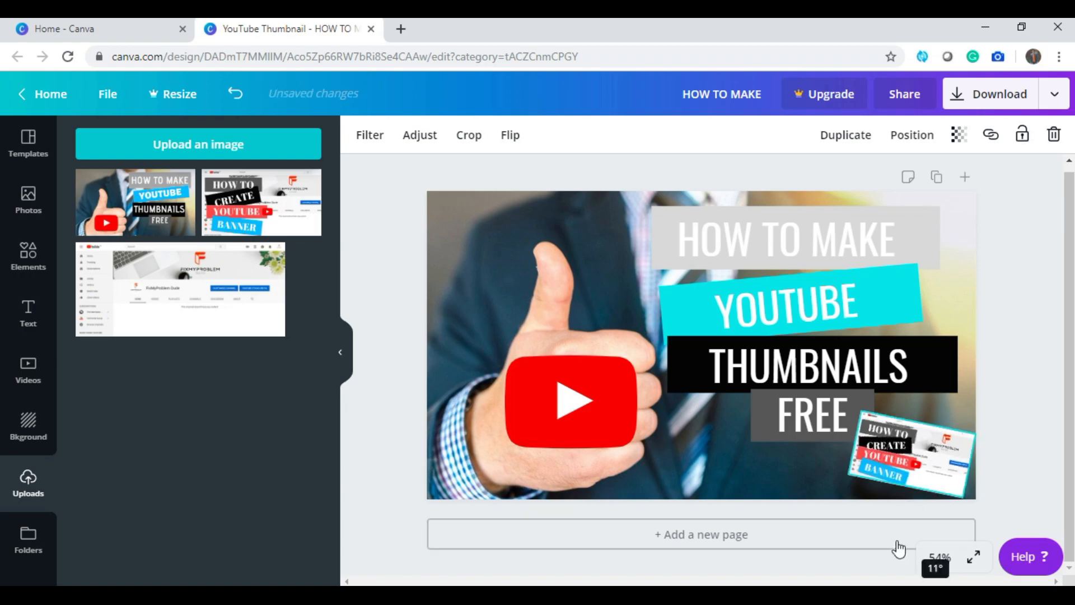
left_click(732, 454)
key("F10")
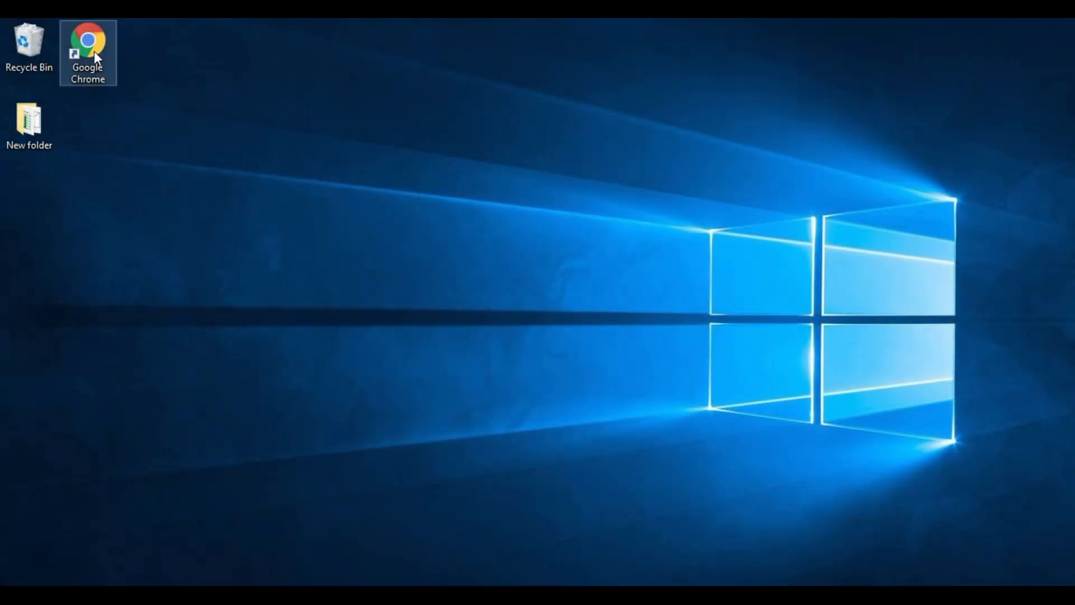
- Launch Google Chrome and go to canva.com
double_click(94, 52)
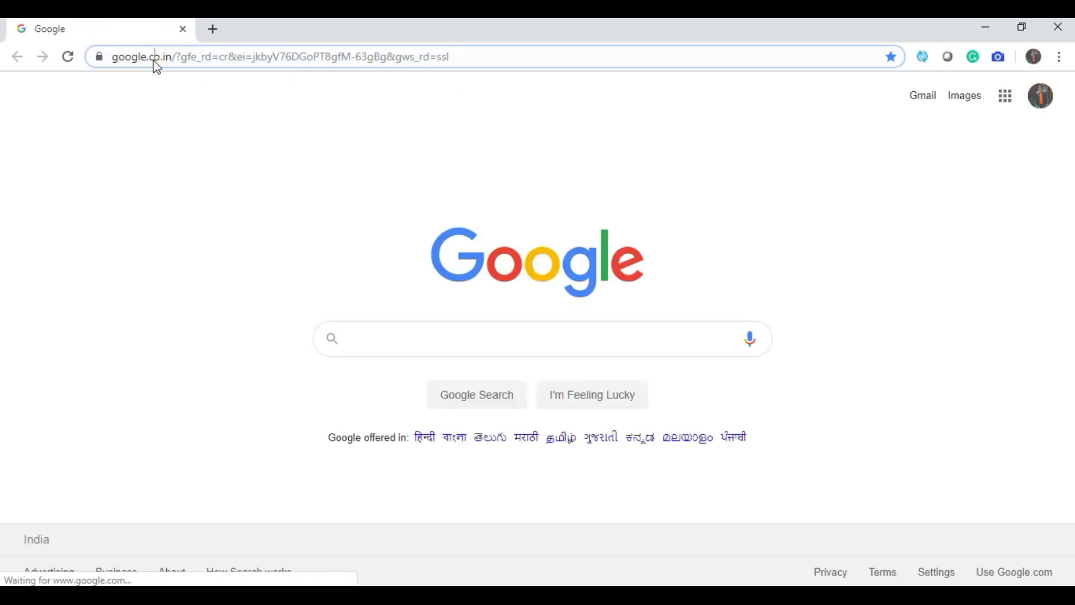
left_click(155, 58)
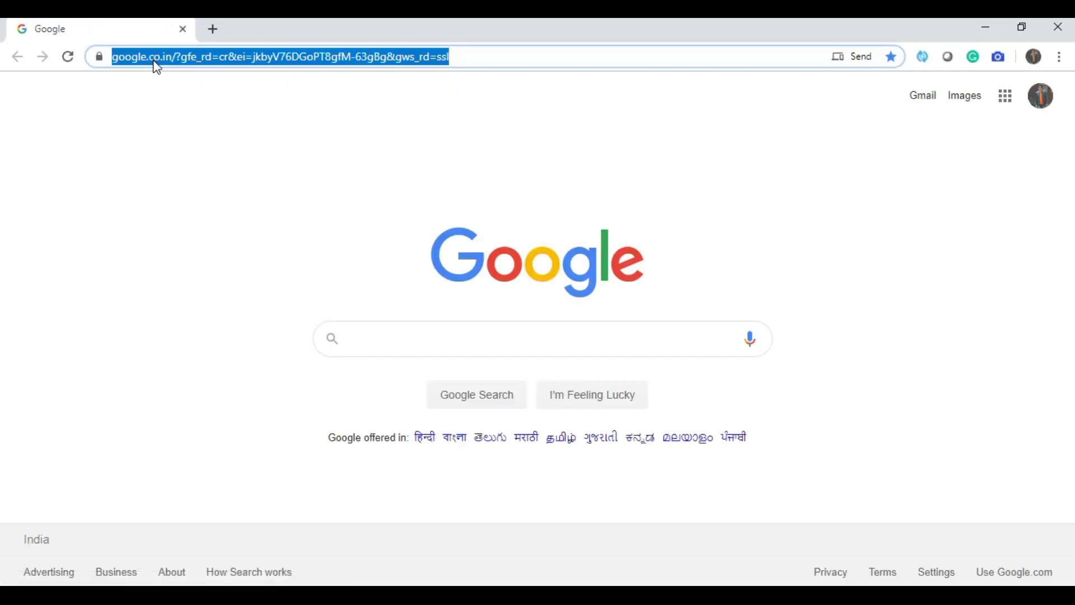
type("canva")
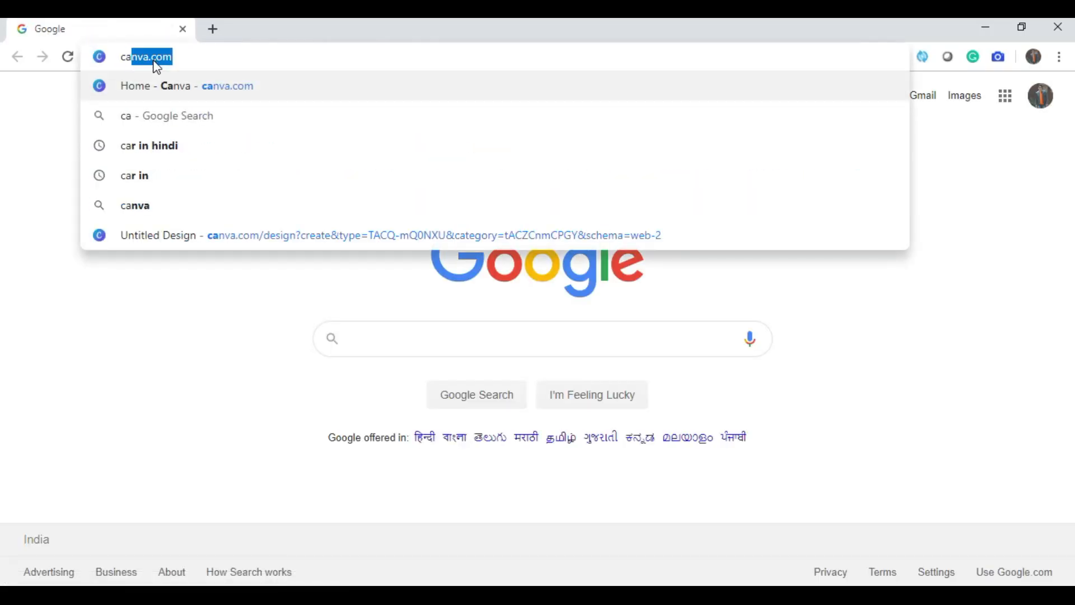
type(".com")
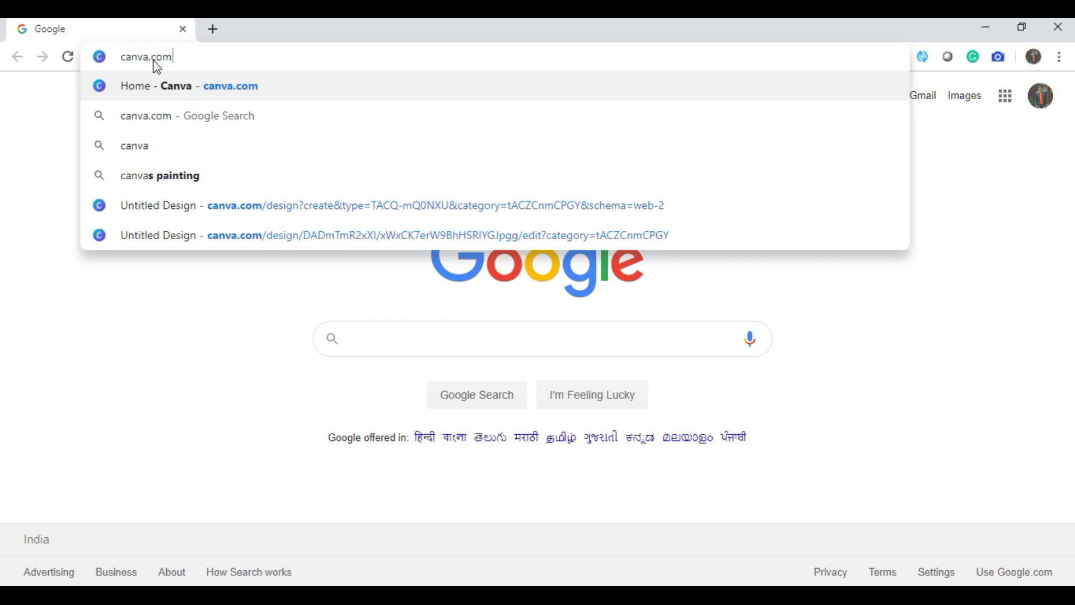
key("Return")
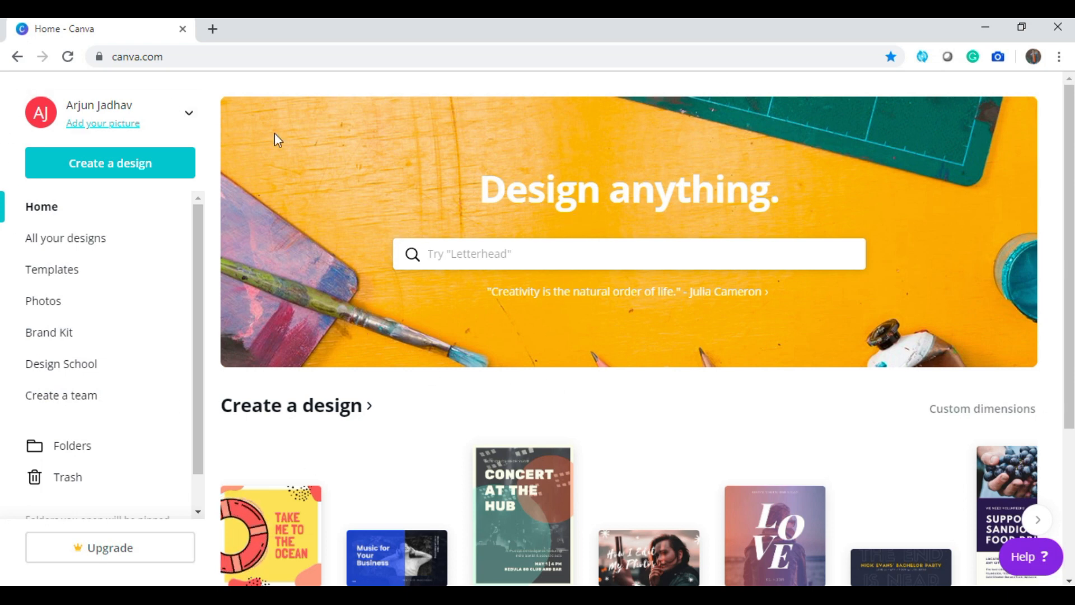
- Create a blank YouTube Thumbnail design and collapse the template list
left_click(120, 176)
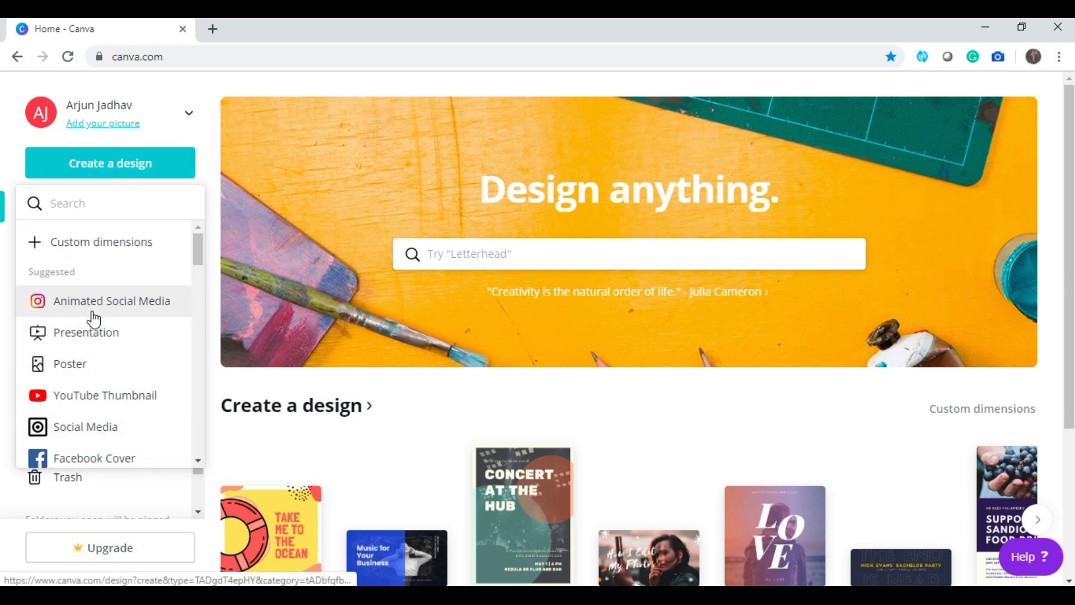
left_click(119, 399)
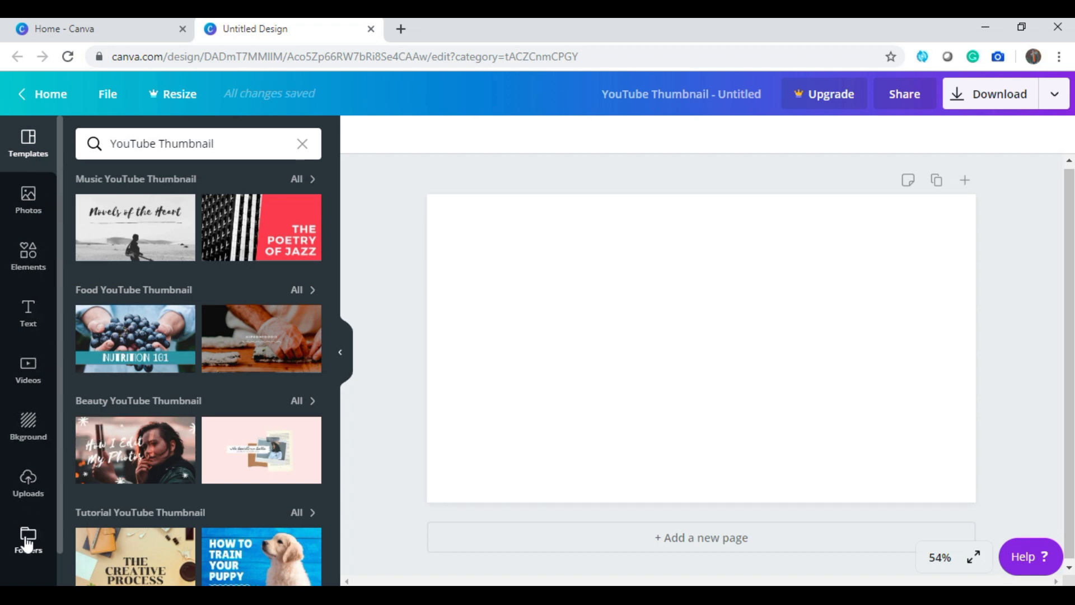
left_click(340, 352)
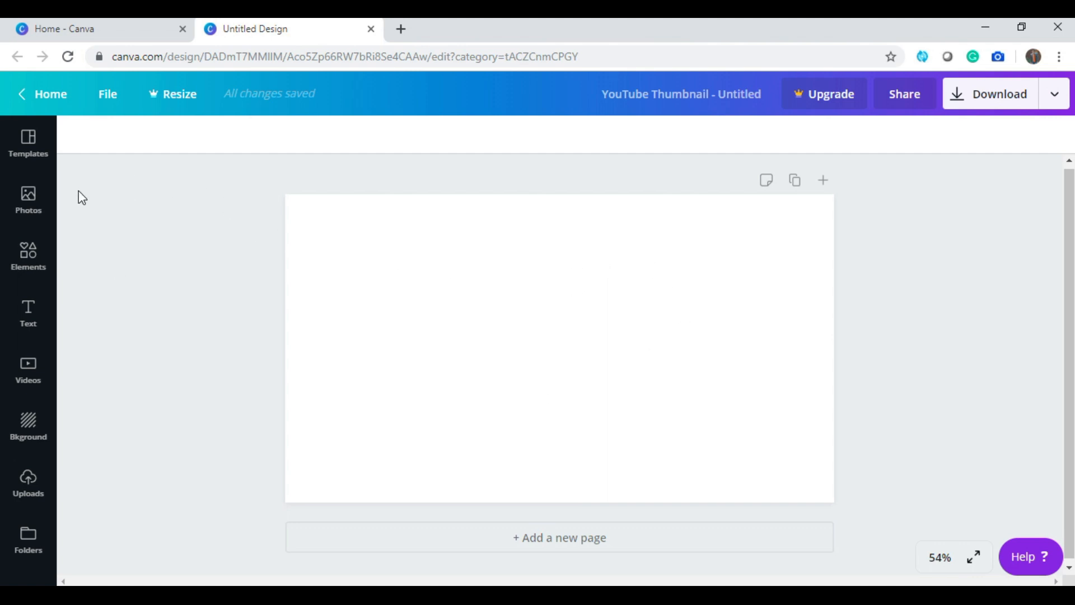
- Add the recently used thumbs-up businessman photo to the blank canvas
left_click(27, 208)
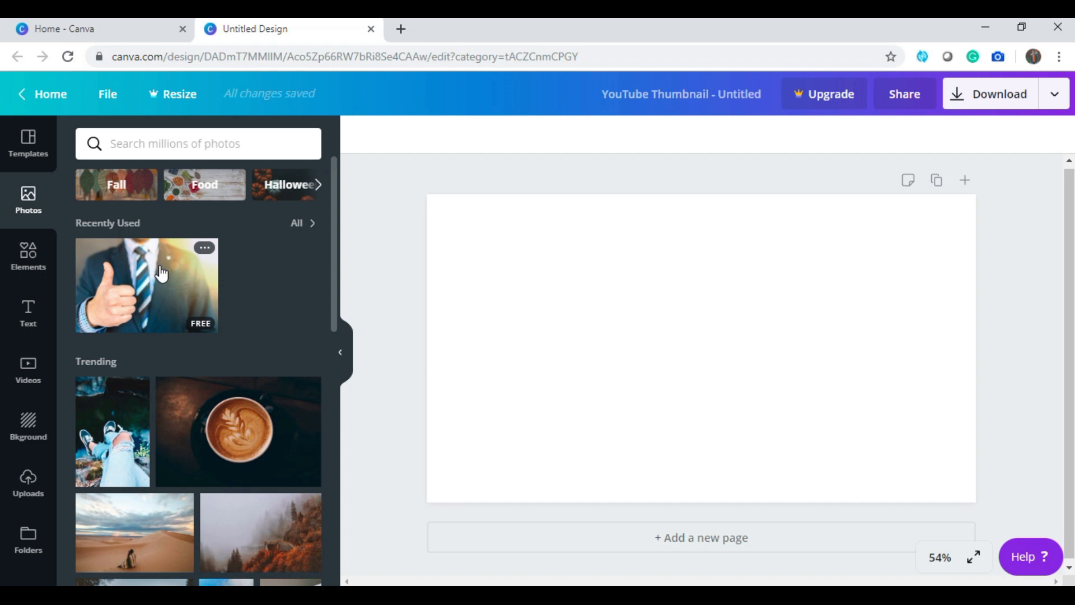
left_click(162, 274)
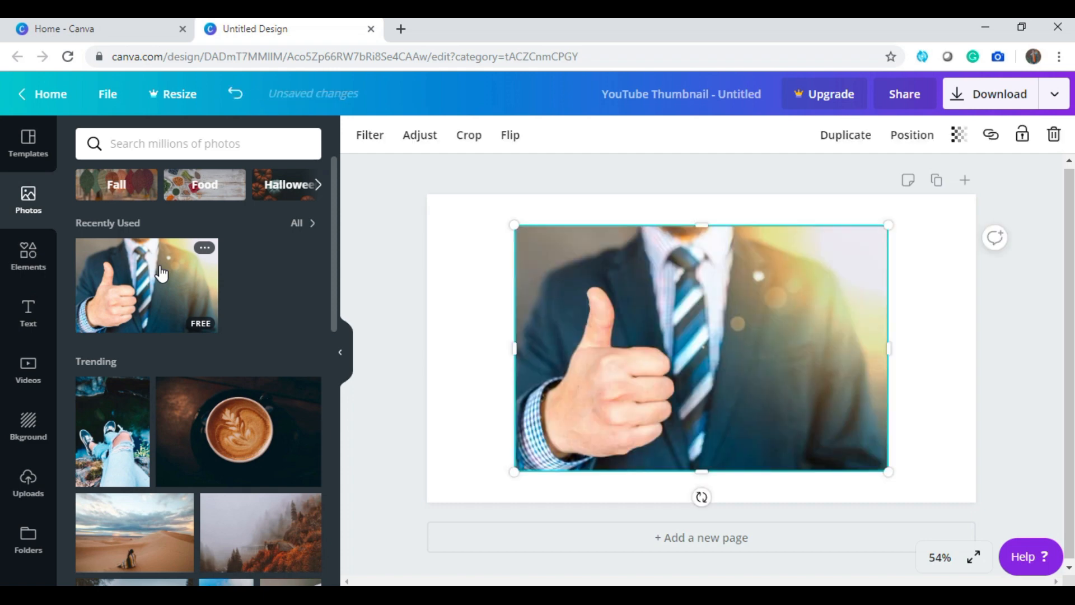
left_click(340, 351)
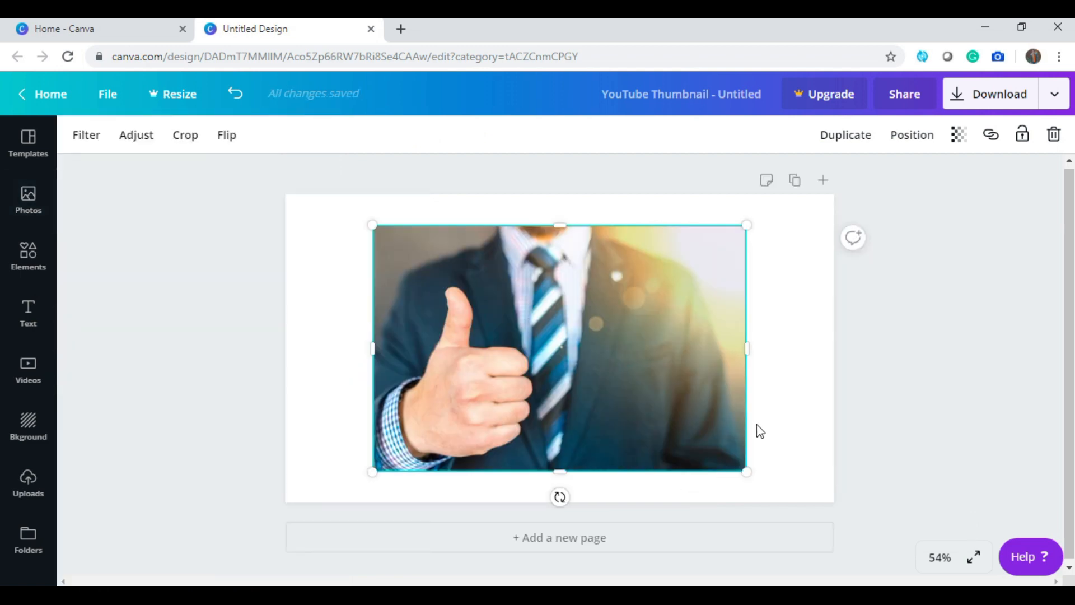
- Enlarge and reposition the thumbs-up photo so that it covers the whole canvas
left_click_drag(374, 226, 268, 199)
left_click_drag(760, 480, 826, 473)
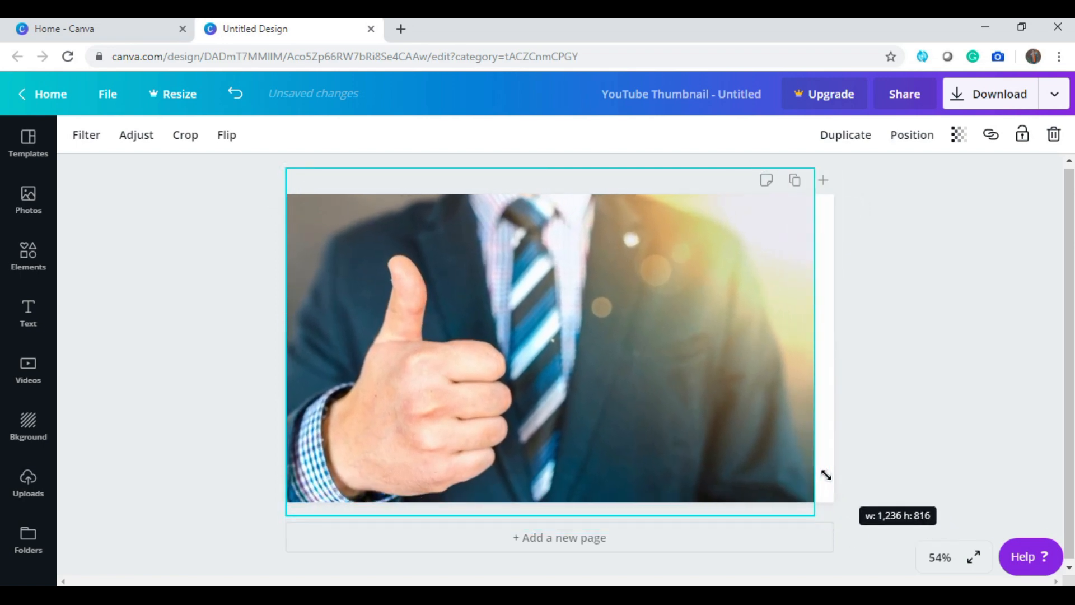
left_click_drag(630, 355, 660, 347)
left_click_drag(317, 336, 285, 335)
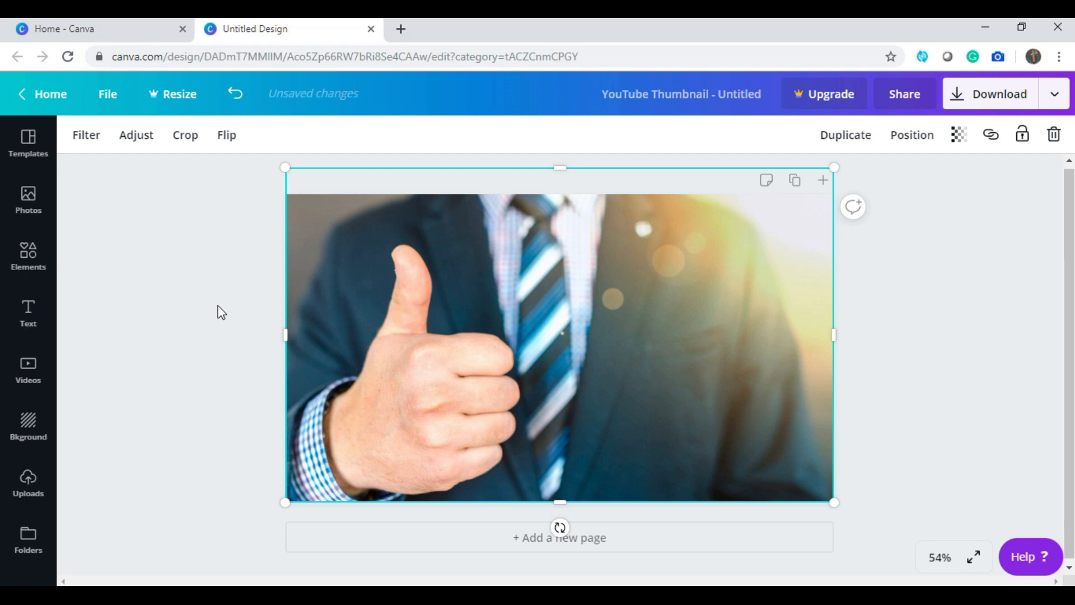
left_click(238, 360)
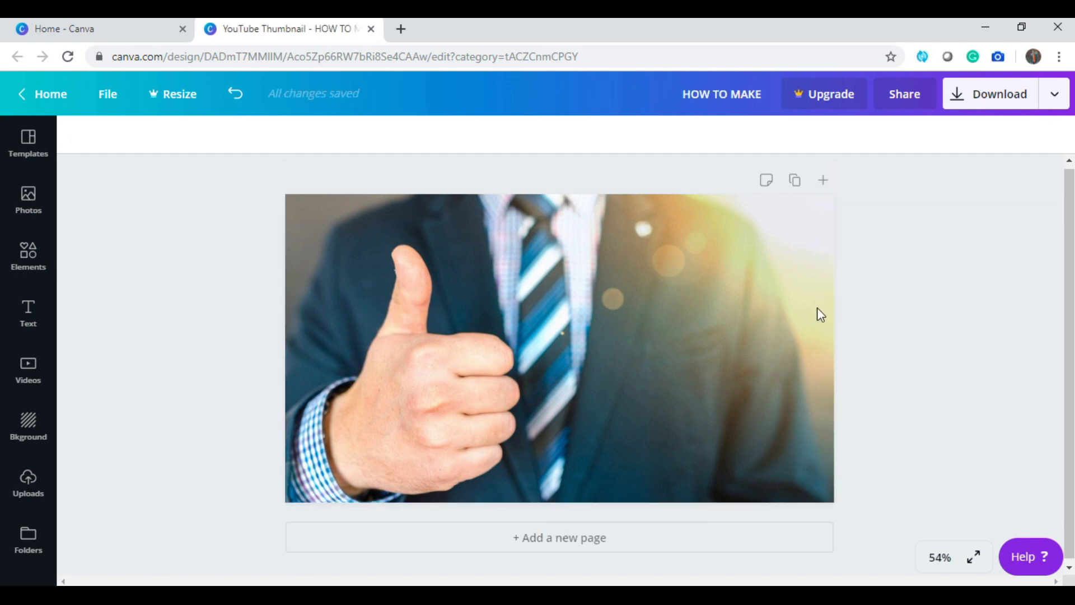
- Add a square shape and reshape it into a wide horizontal bar across the photo's upper right
left_click(33, 257)
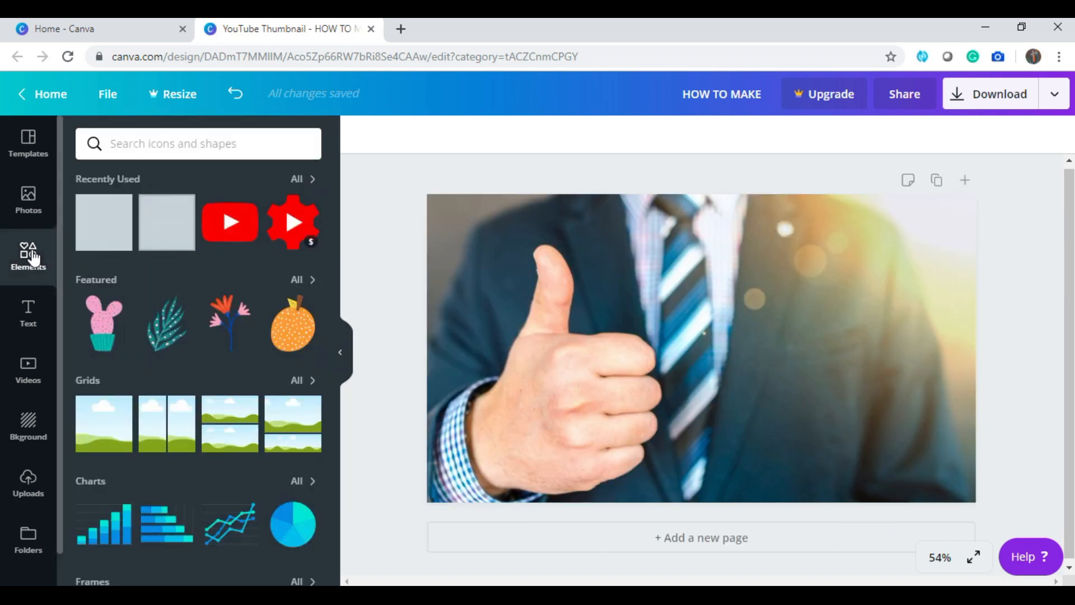
left_click(104, 222)
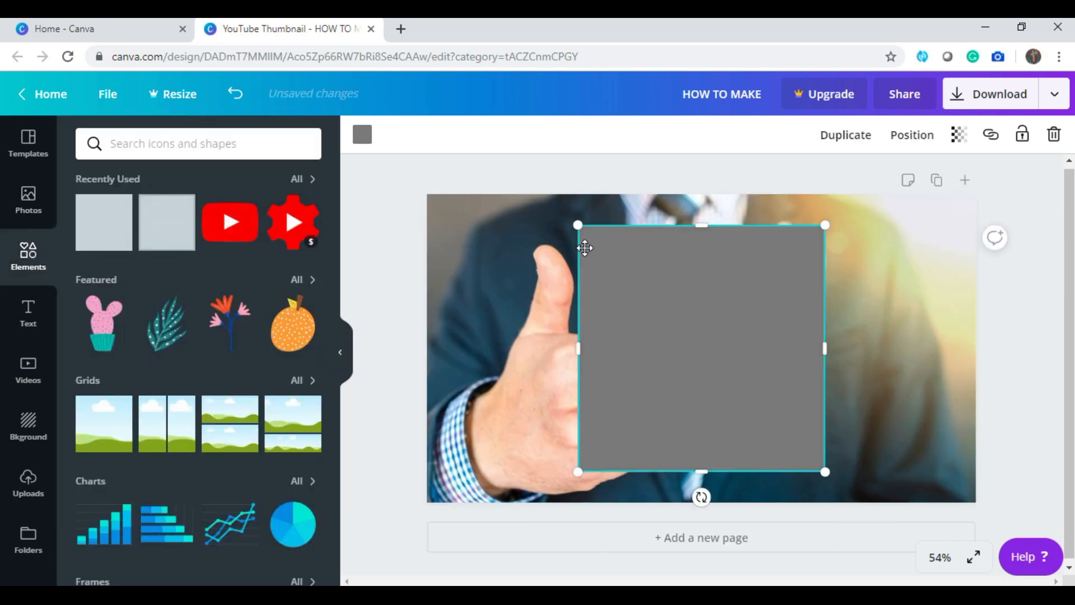
left_click_drag(589, 248, 635, 260)
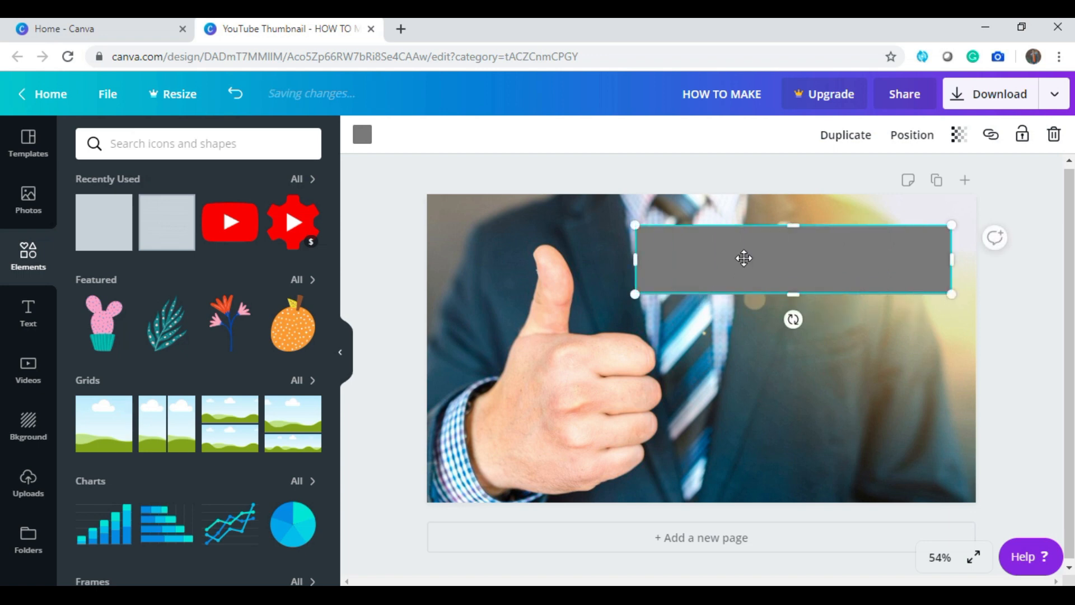
- Recolour the horizontal bar light grey, trying white first
left_click(364, 136)
left_click(299, 279)
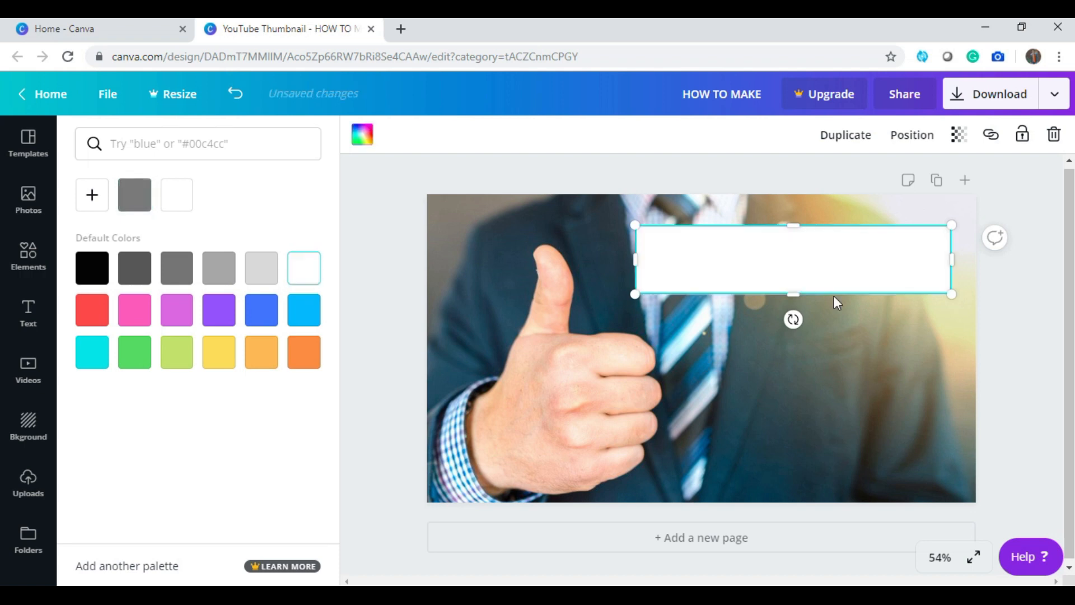
left_click(255, 278)
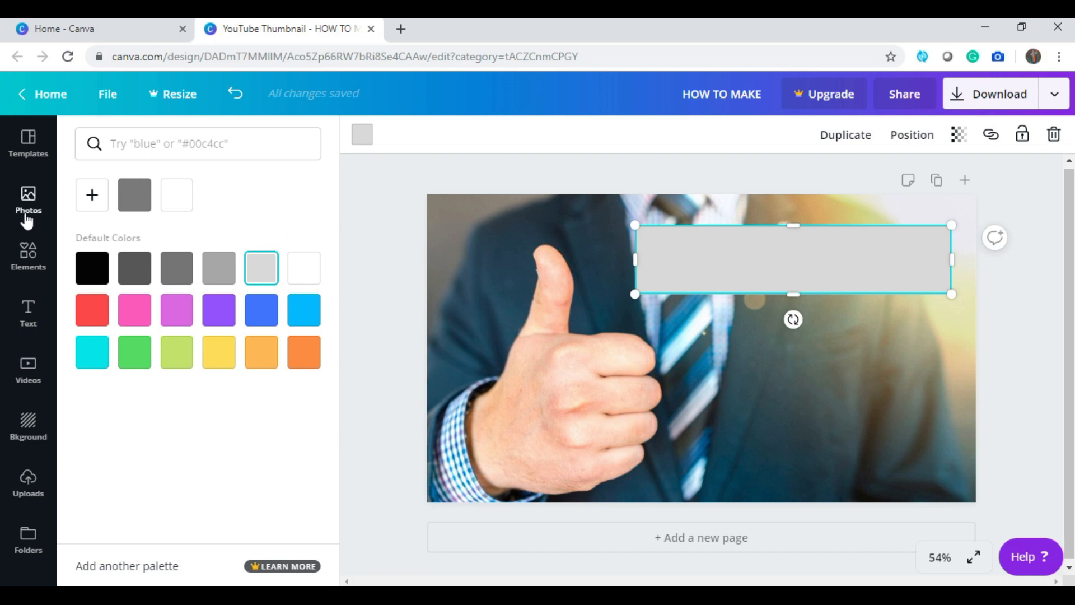
- Add a heading on the light grey bar with the text "HOW TO MAKE" and select all of its text
left_click(29, 314)
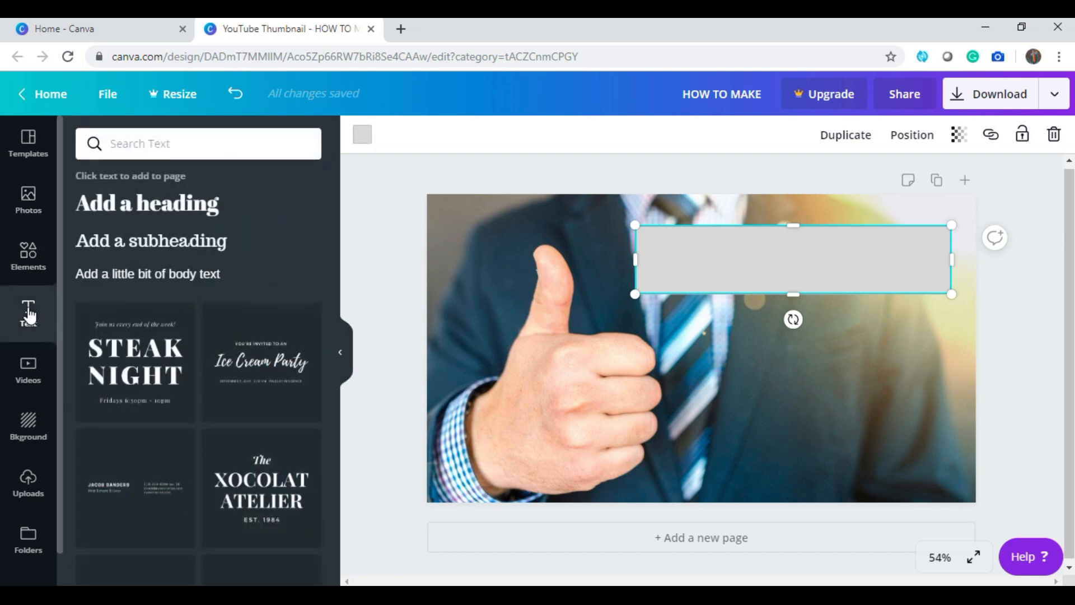
scroll(173, 375, "down", 7)
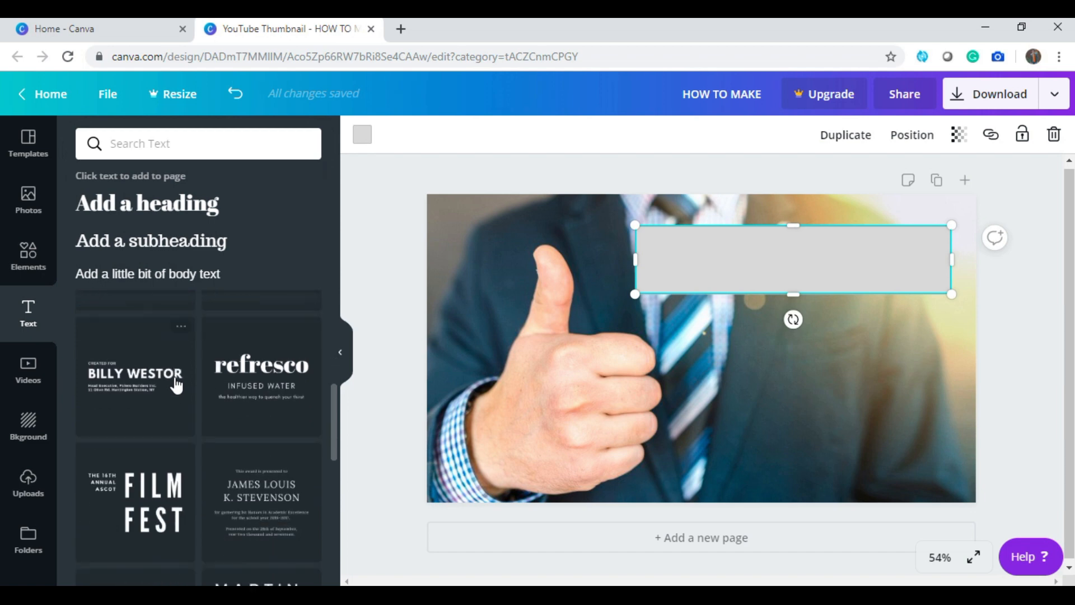
scroll(176, 387, "down", 2)
scroll(173, 401, "up", 9)
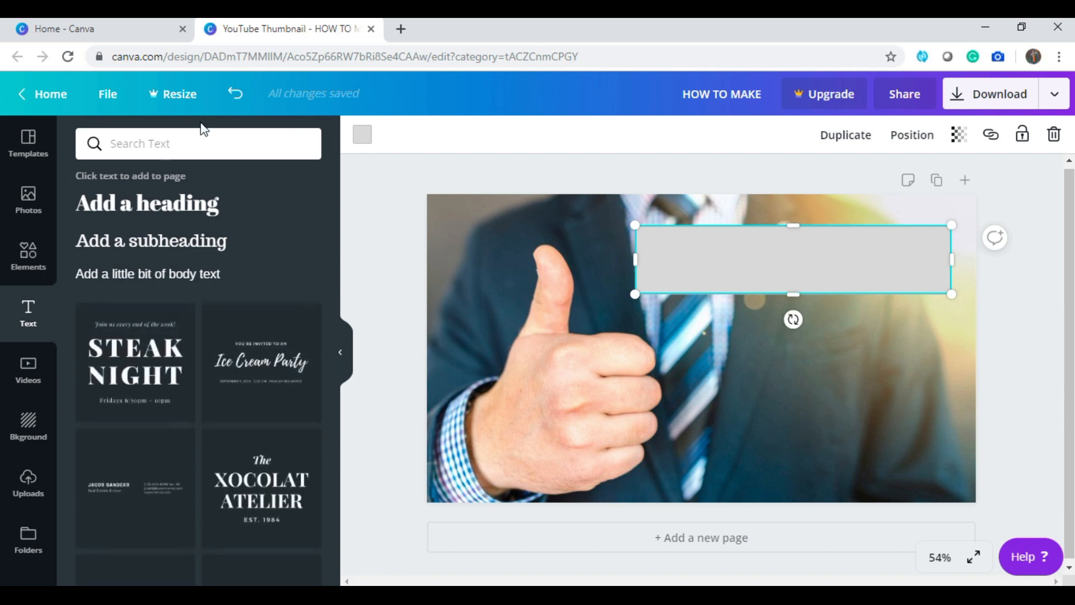
left_click(171, 210)
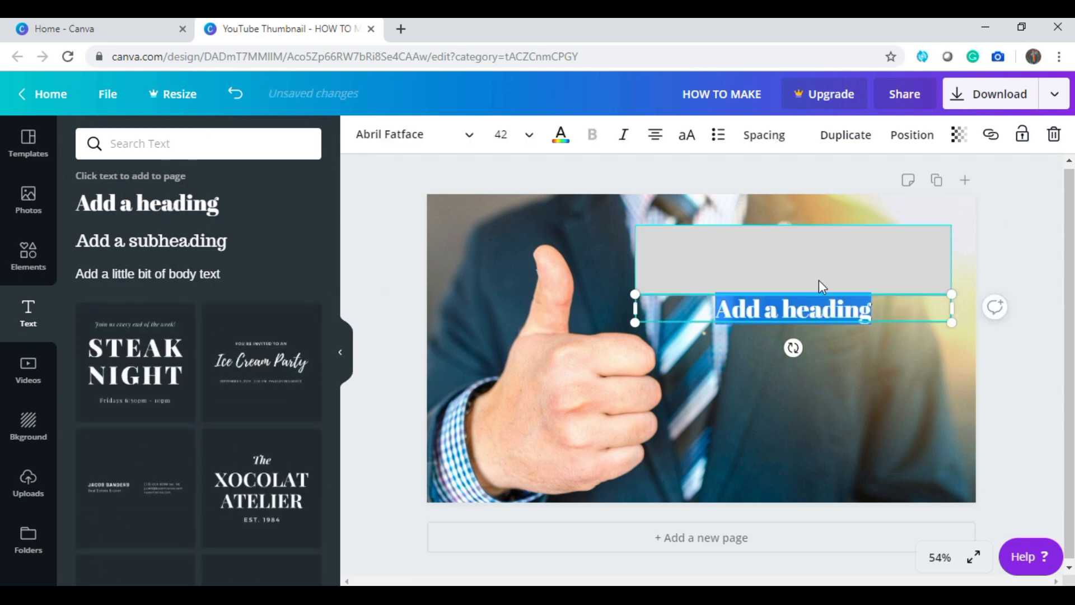
left_click_drag(810, 293, 810, 234)
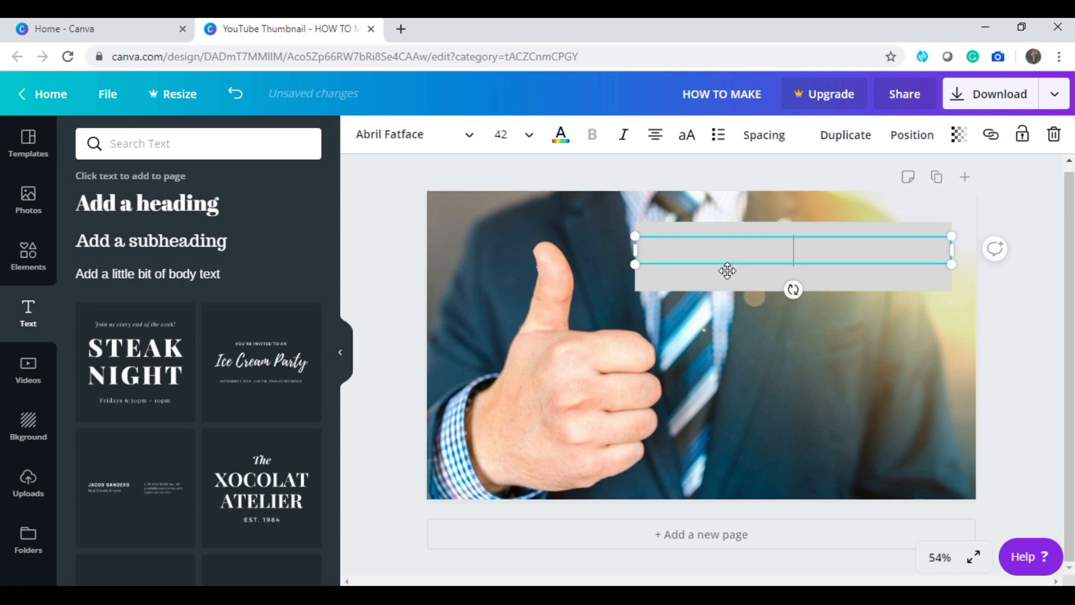
type("HOW TO MAKE")
key("ctrl+a")
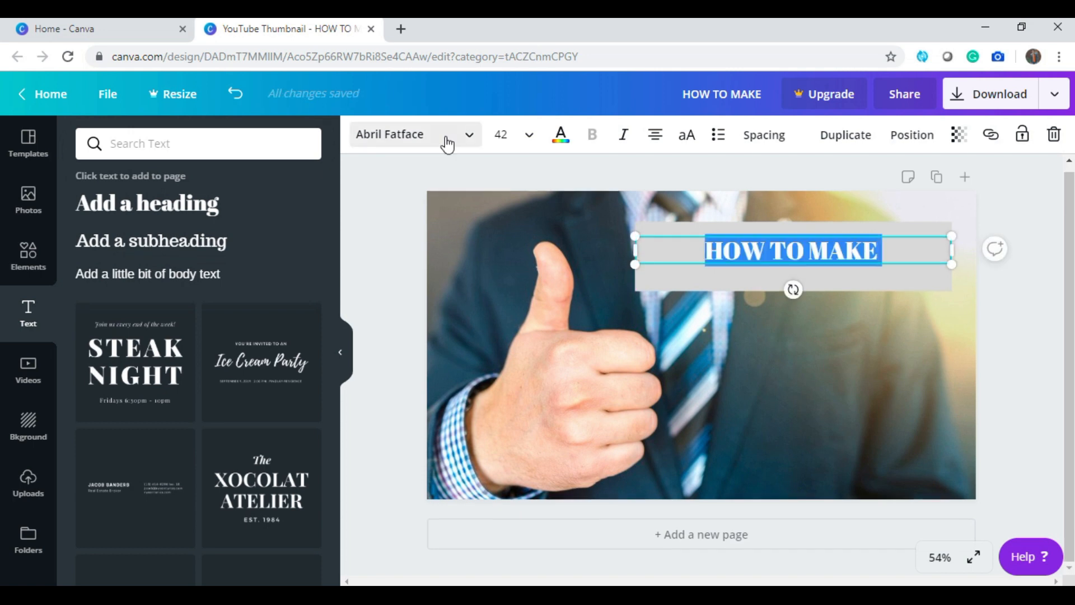
- Set the "HOW TO MAKE" heading to the Oswald font and colour it white
left_click(463, 137)
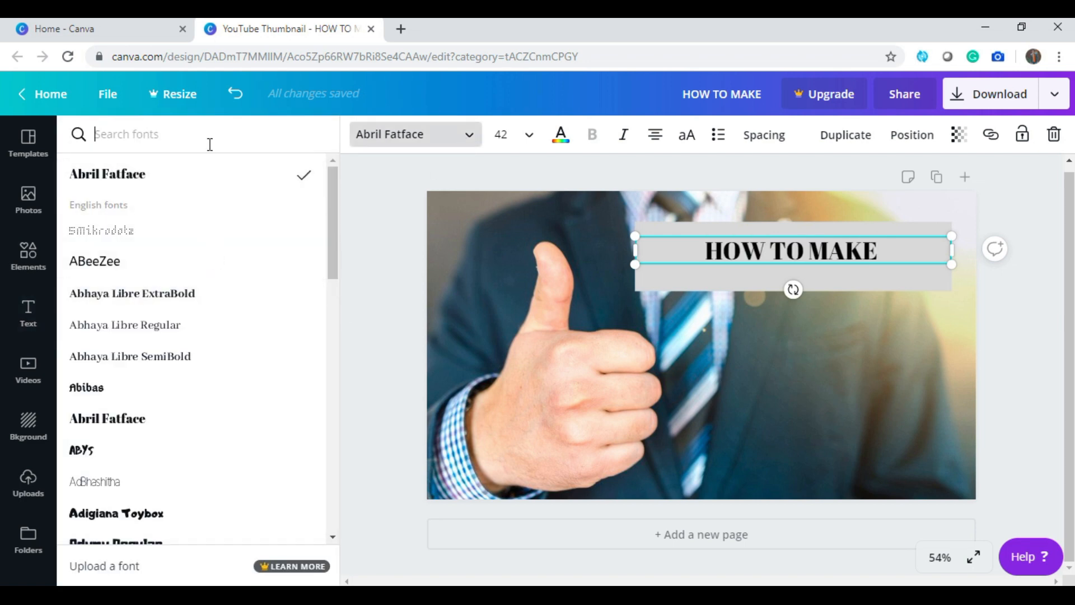
type("w")
key("BackSpace")
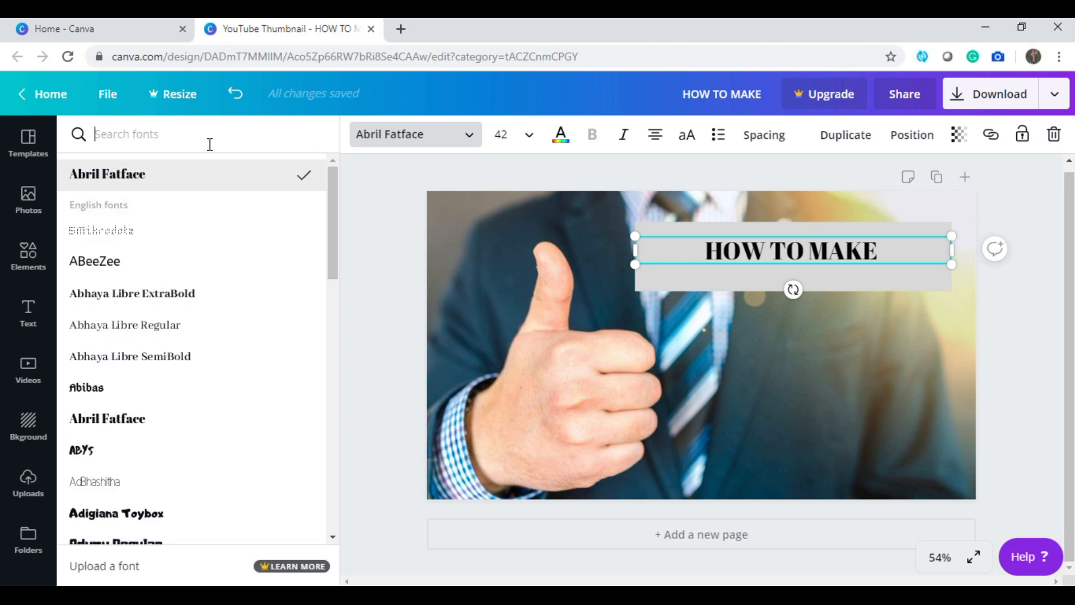
type("osw")
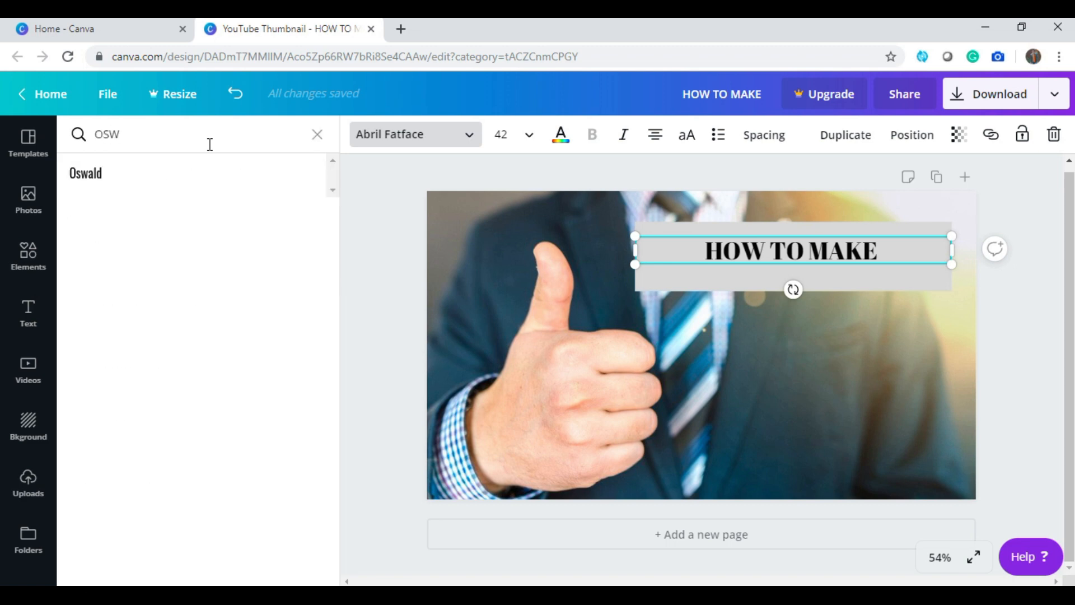
left_click(154, 185)
left_click_drag(863, 252, 724, 253)
left_click(561, 136)
left_click(308, 268)
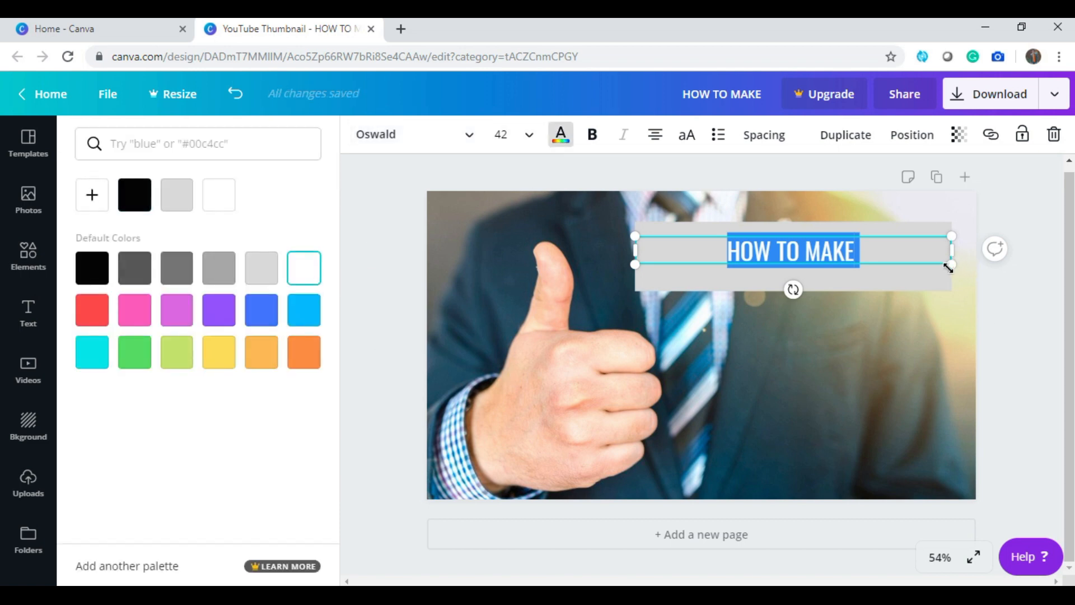
- Enlarge the "HOW TO MAKE" heading to font size 72 and move it onto the light grey bar
left_click(891, 288)
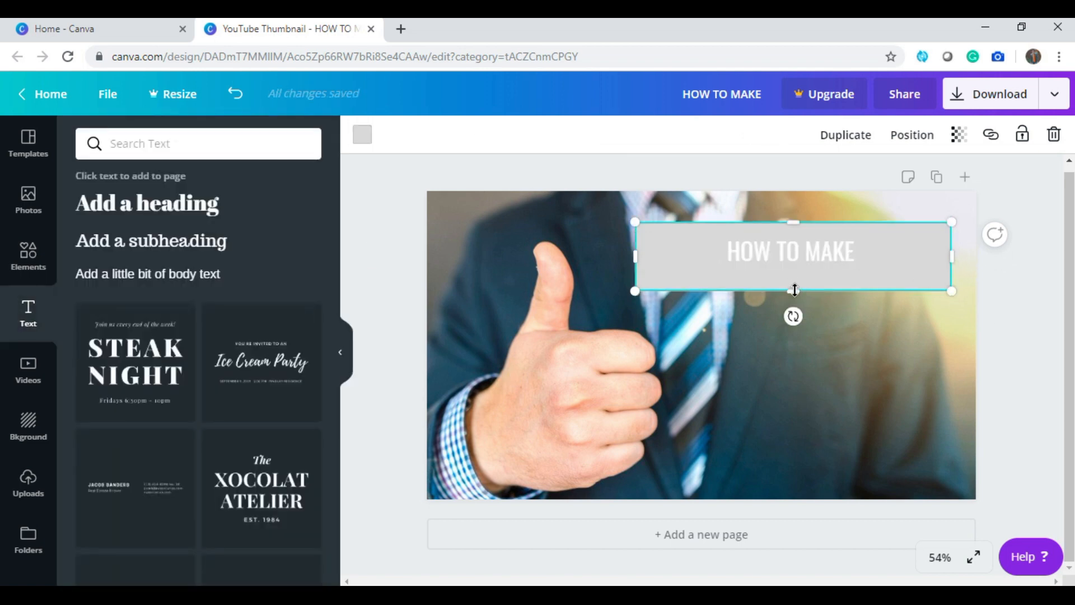
left_click(771, 260)
left_click_drag(635, 279, 522, 390)
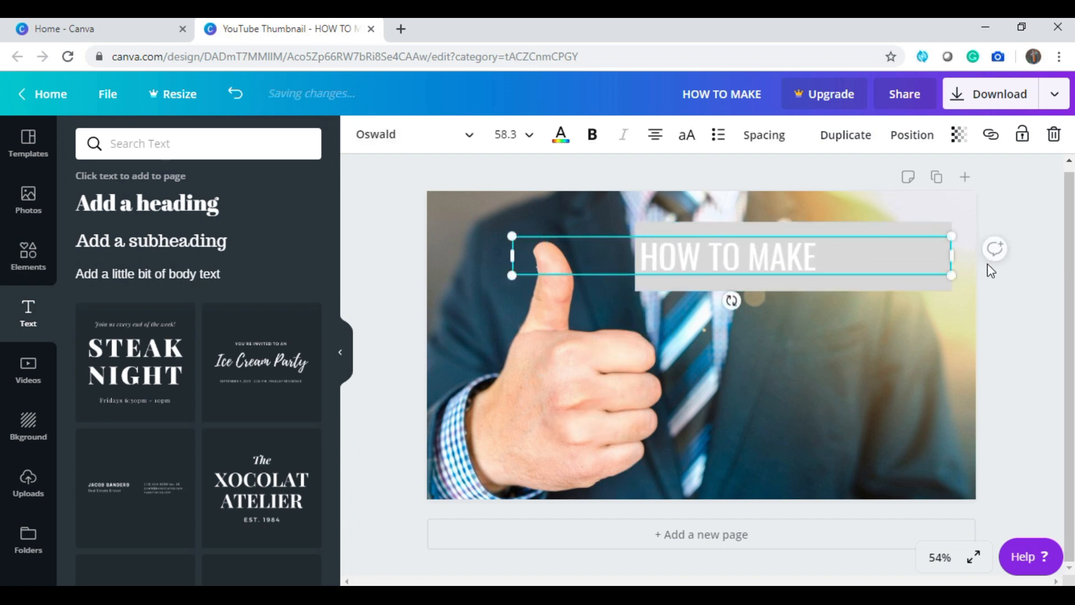
left_click_drag(828, 257, 889, 248)
left_click(888, 248)
left_click_drag(682, 248, 868, 250)
left_click(502, 130)
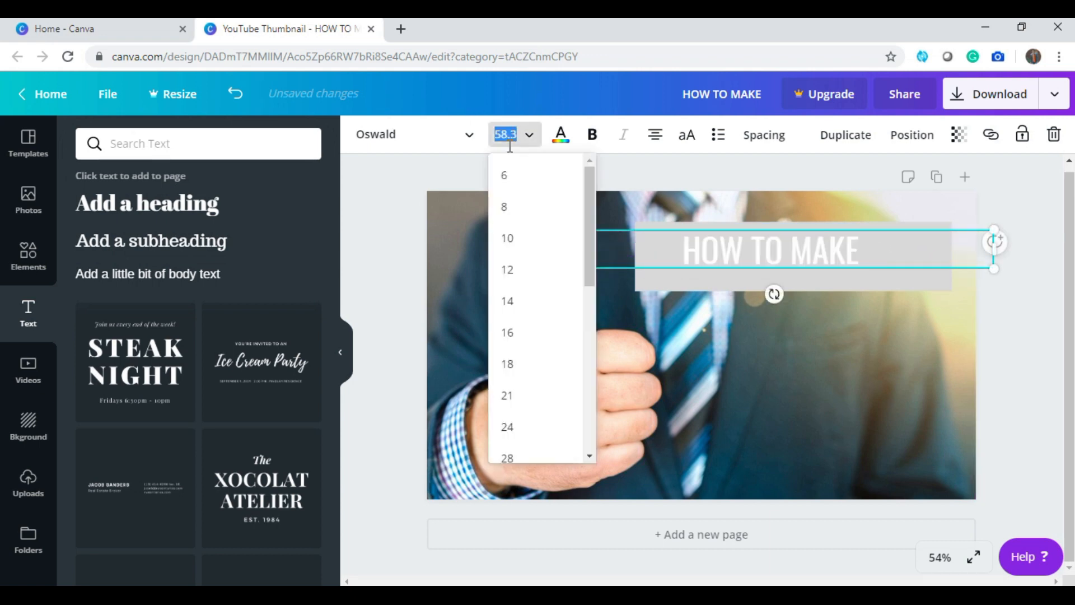
scroll(529, 400, "down", 5)
left_click(504, 253)
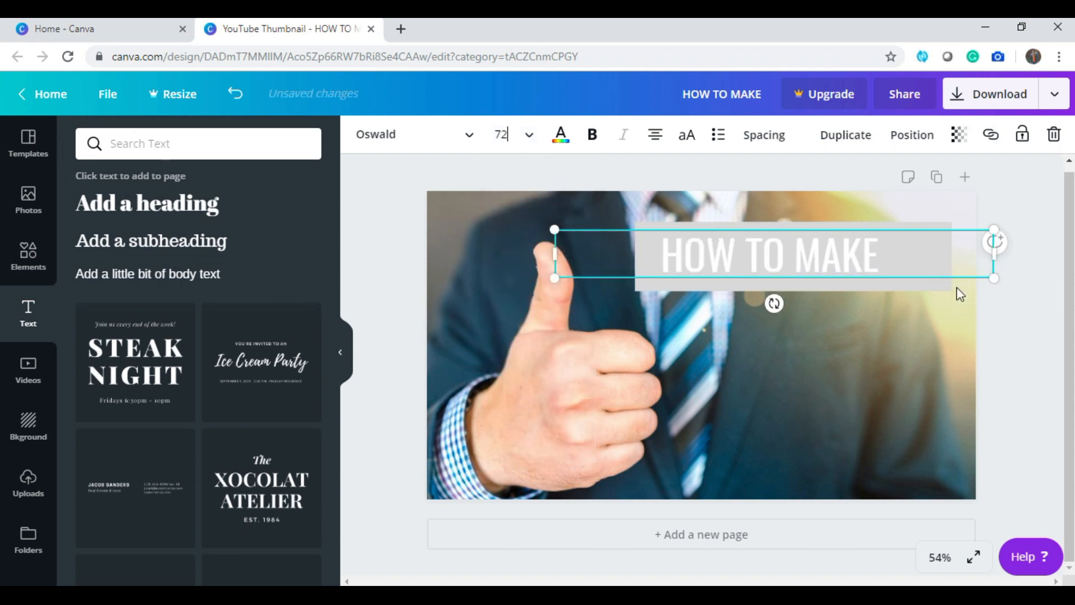
- Shrink the light grey bar to fit around the "HOW TO MAKE" heading and group the two
left_click(933, 289)
left_click_drag(952, 291, 921, 298)
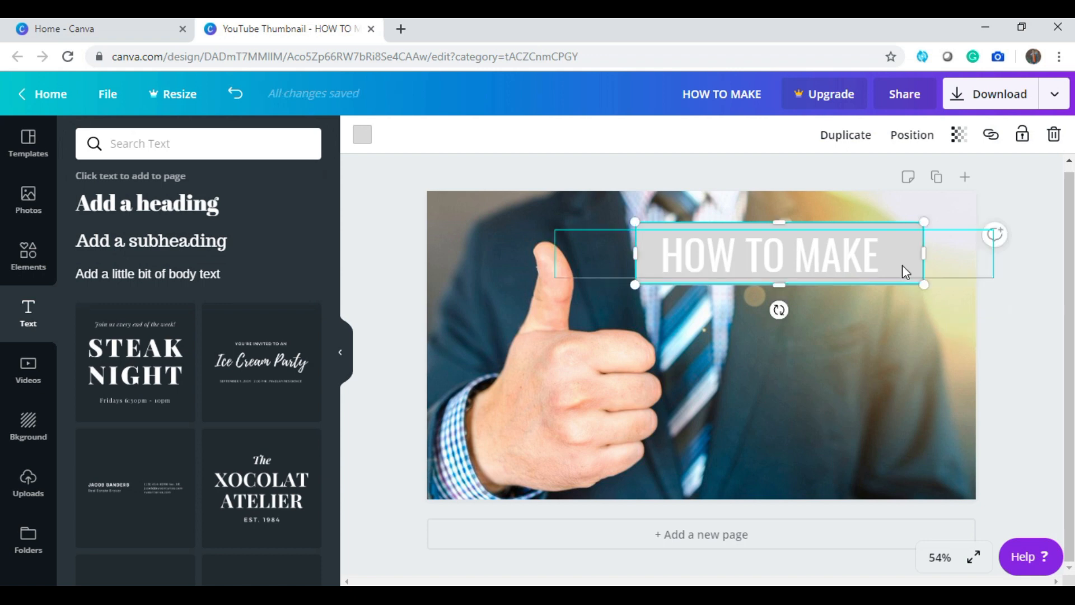
left_click(899, 331)
left_click_drag(744, 235, 794, 331)
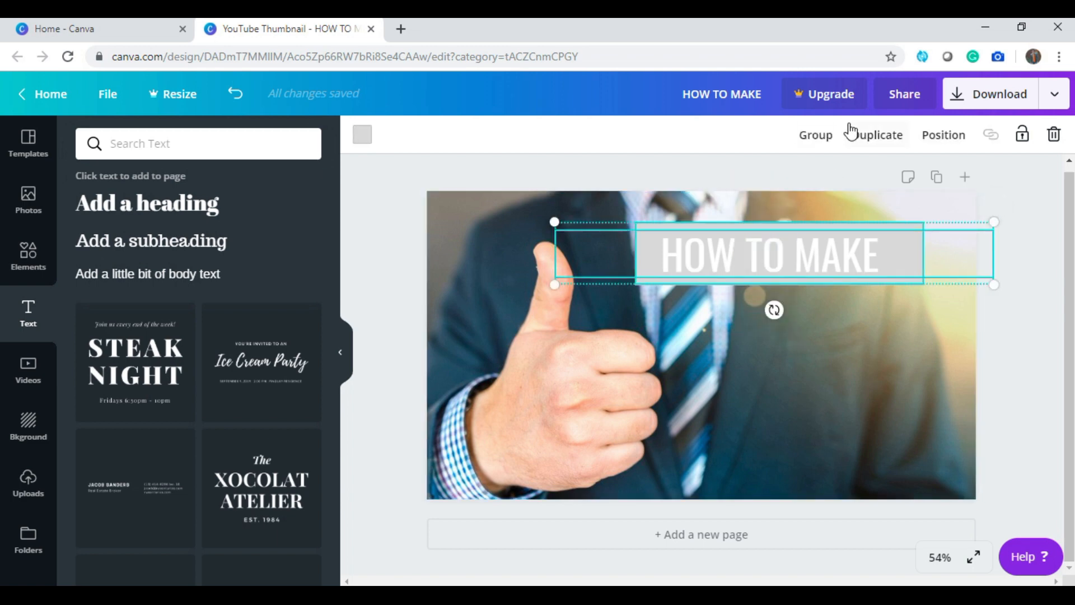
left_click(821, 140)
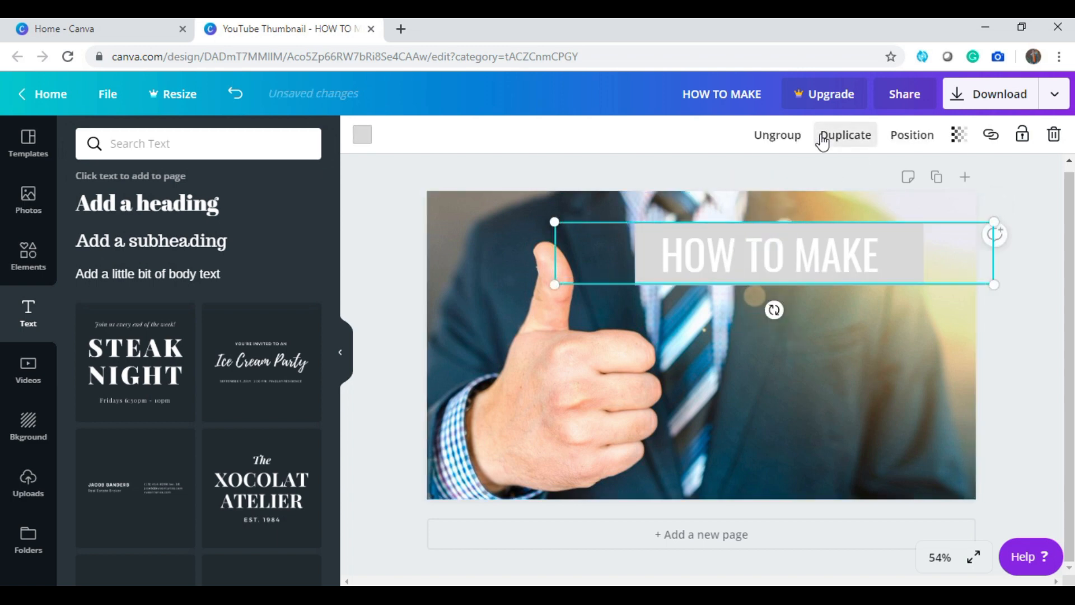
- Move the grouped heading and grey bar slightly up and to the right on the photo
mouse_move(763, 252)
left_mouse_down()
mouse_move(769, 238)
mouse_move(763, 259)
left_mouse_up()
mouse_move(763, 309)
left_mouse_down()
mouse_move(849, 277)
mouse_move(763, 196)
mouse_move(681, 255)
mouse_move(775, 207)
mouse_move(754, 284)
mouse_move(765, 292)
left_mouse_up()
left_click_drag(811, 252, 836, 236)
left_click(802, 326)
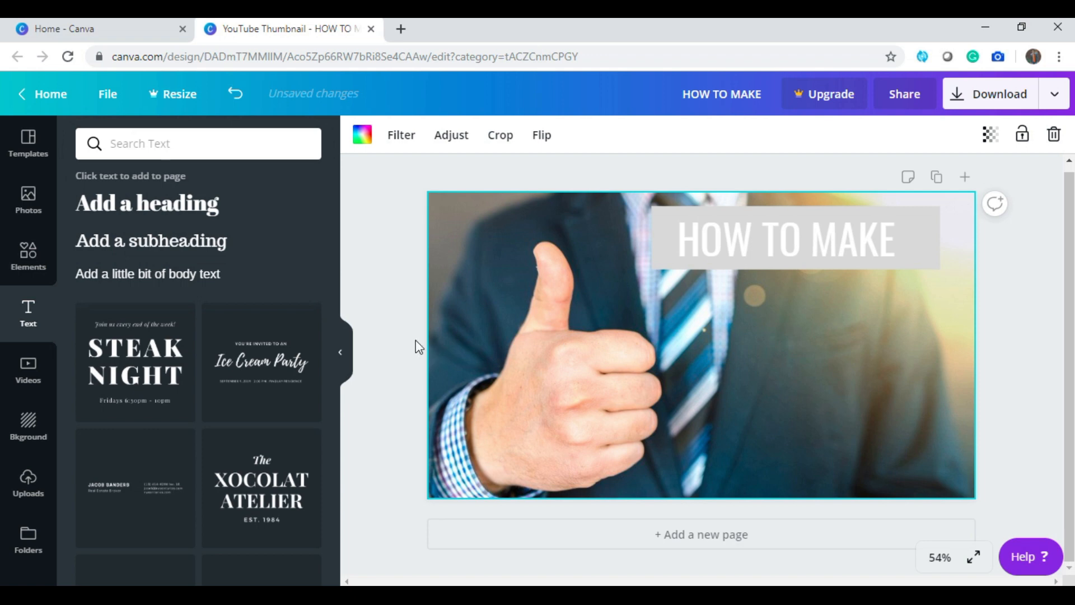
- Add a square, reshape it into a horizontal bar below the grey one, and colour it turquoise
left_click(28, 257)
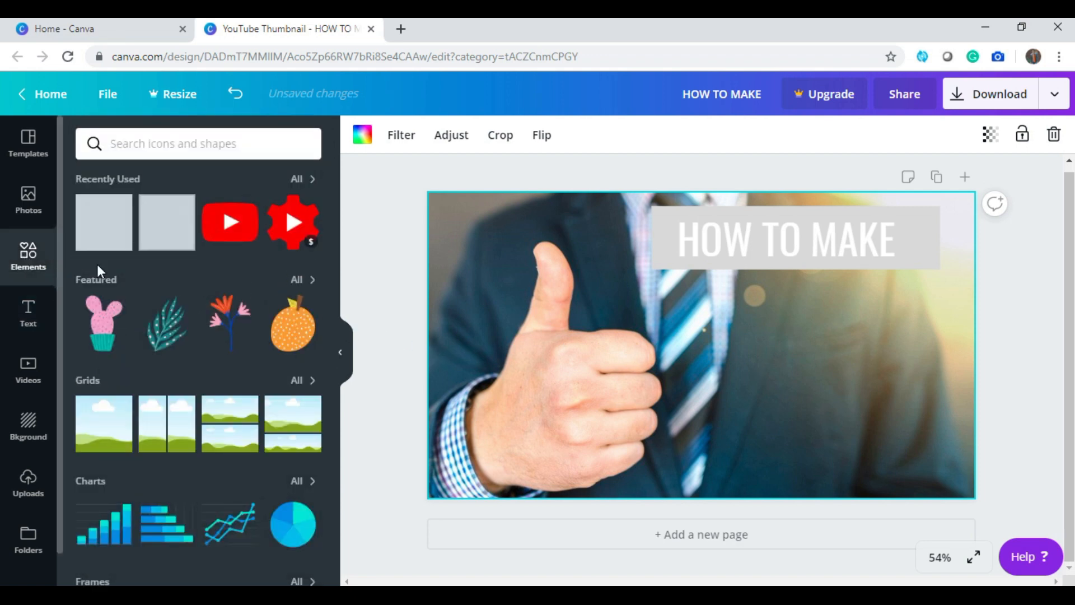
left_click(109, 221)
left_click_drag(579, 225, 660, 291)
left_click_drag(730, 309, 729, 317)
left_click(363, 134)
left_click(91, 352)
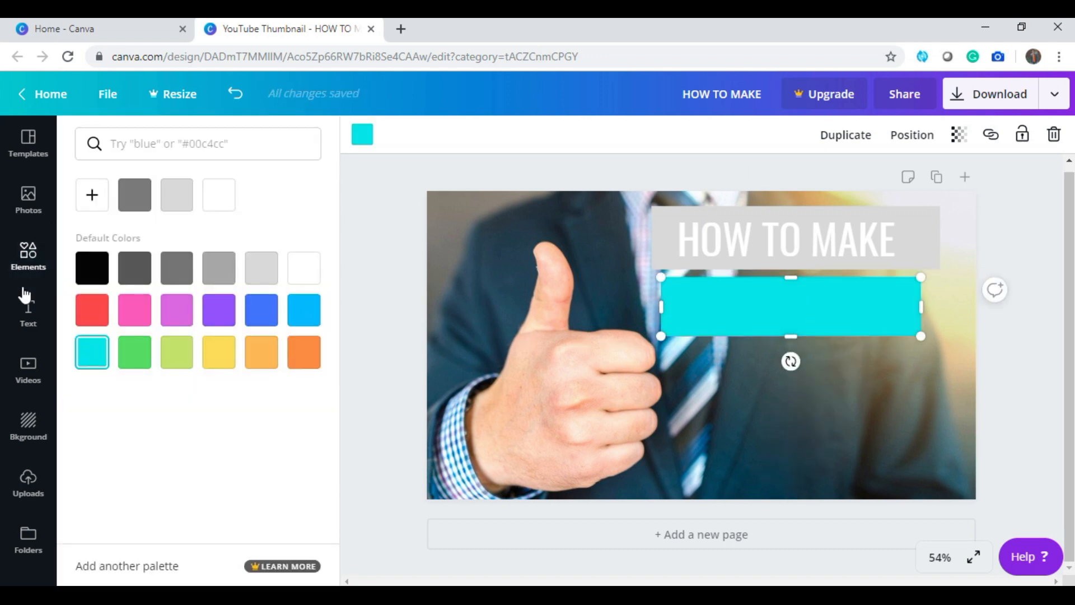
- Add the white text "YOUTUBE" at size 72 on the turquoise bar, with both grouped and tilted counter-clockwise
type("t")
type("YOUTUBE")
left_click(561, 135)
left_click(300, 266)
left_click(501, 134)
type("72")
key("Return")
left_click_drag(791, 362, 833, 391)
key("ctrl+g")
- Add another square as a wide horizontal bar below the turquoise one and colour it black
left_click(28, 255)
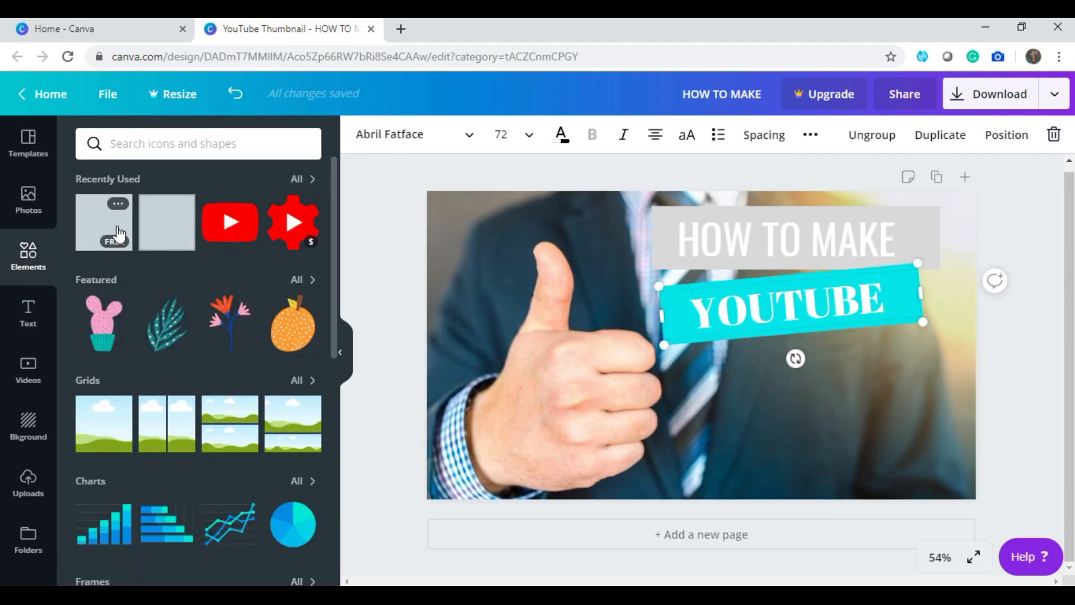
left_click_drag(103, 222, 812, 372)
left_click(362, 134)
left_click(89, 266)
- Add the text "THUMBNAILS" in enlarged white letters on the black bar
type("tTHUMBNAILS")
left_click(501, 135)
left_click(515, 436)
left_click(561, 134)
left_click(303, 271)
left_click_drag(915, 365, 958, 365)
left_click_drag(804, 432, 809, 366)
- Change the font of the "THUMBNAILS" and "YOUTUBE" texts to Oswald
left_click(415, 134)
left_click(86, 204)
left_click_drag(895, 295, 882, 296)
left_click(85, 205)
left_click(728, 448)
- Add a square as a short bar centred below the black one and colour it dark grey
left_click(28, 254)
left_click_drag(104, 222, 861, 424)
left_click(363, 134)
left_click(134, 268)
- Add the text "FREE" on the dark grey bar in white Oswald at size 72
type("t")
type("FREE")
left_click(414, 135)
left_click(101, 203)
left_click(529, 134)
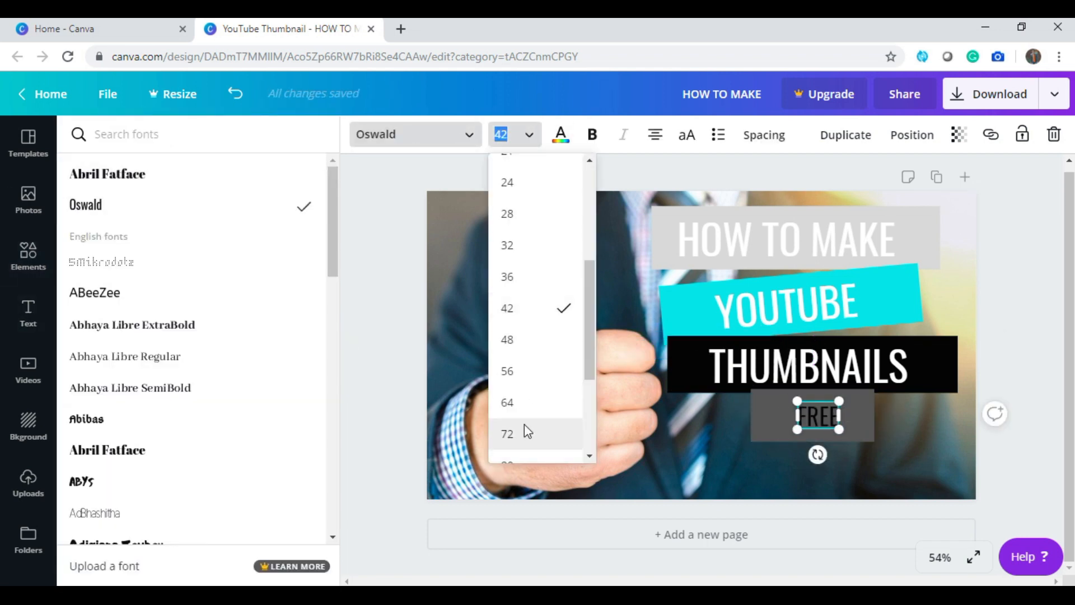
left_click(506, 435)
left_click(561, 134)
left_click(303, 266)
left_click(676, 426)
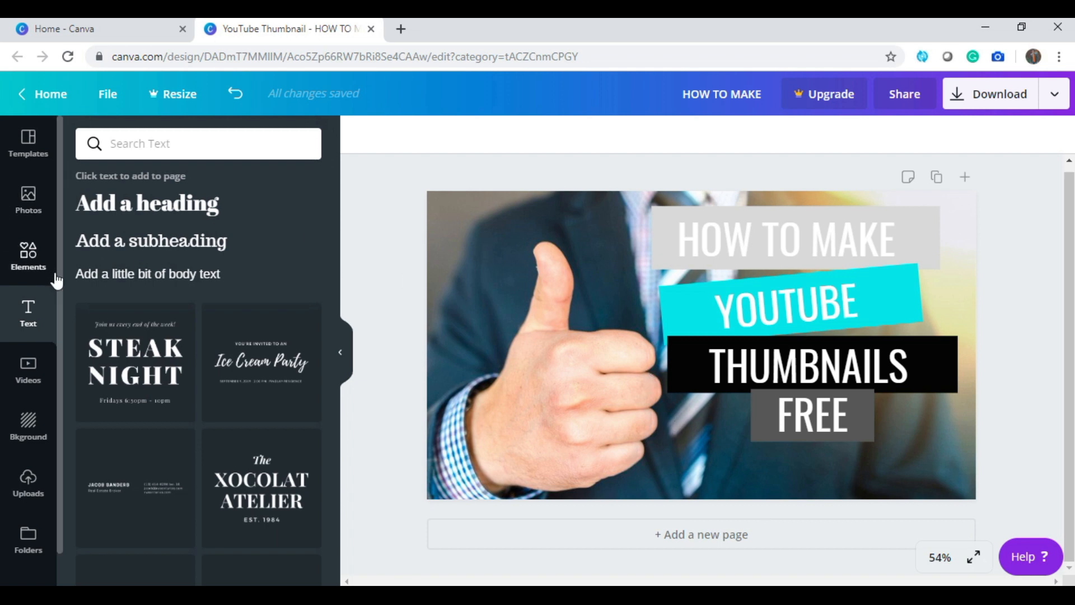
- Add the free red YouTube play graphic, shrink it, and place it over the fist in the photo
left_click(37, 267)
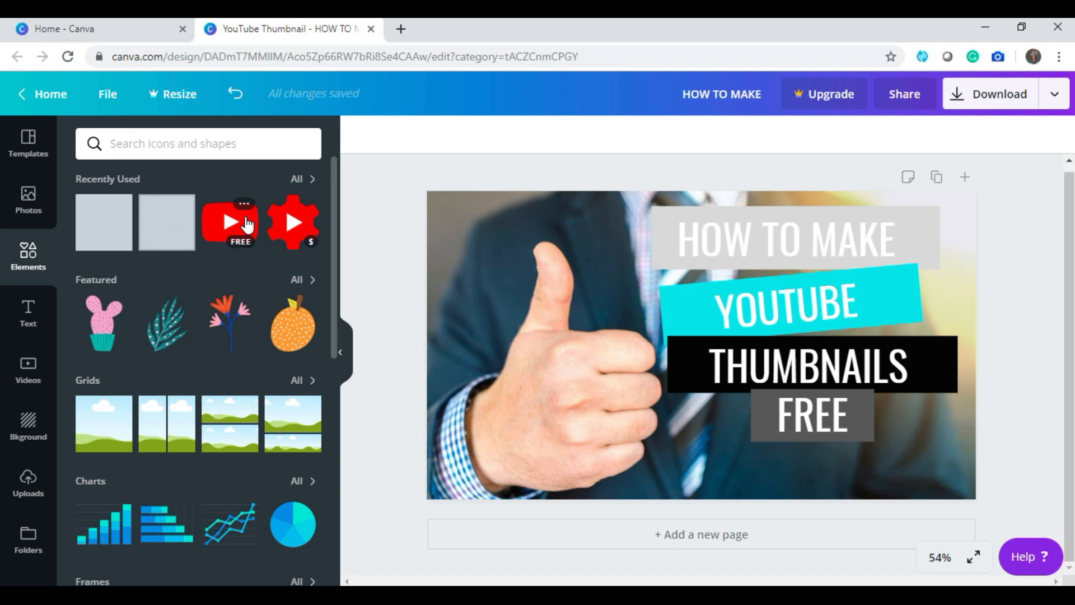
left_click(223, 226)
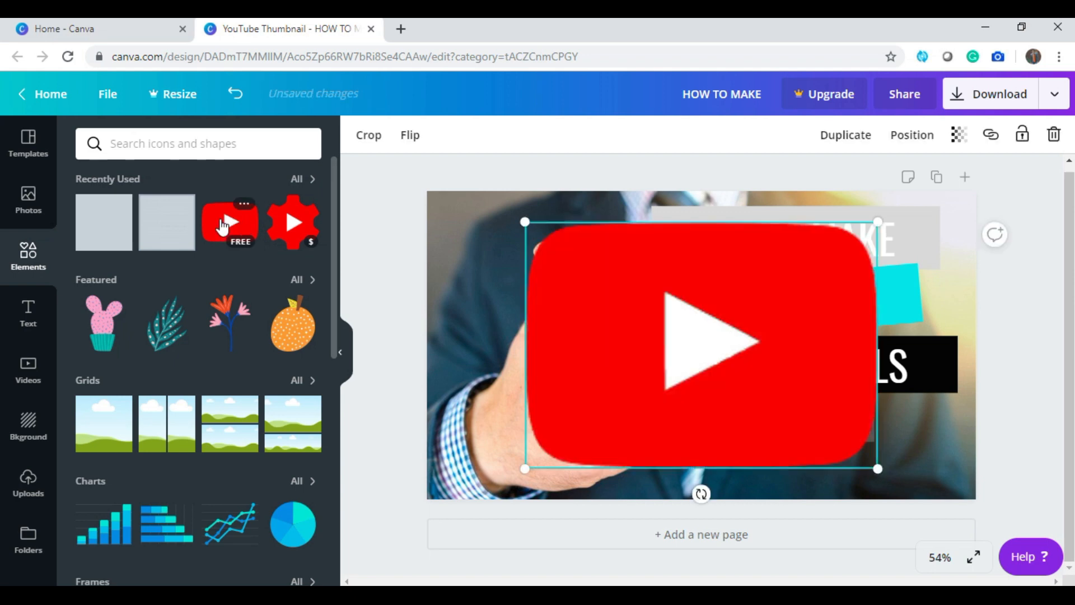
left_click_drag(879, 221, 658, 375)
left_click_drag(623, 421, 601, 402)
left_click(602, 316)
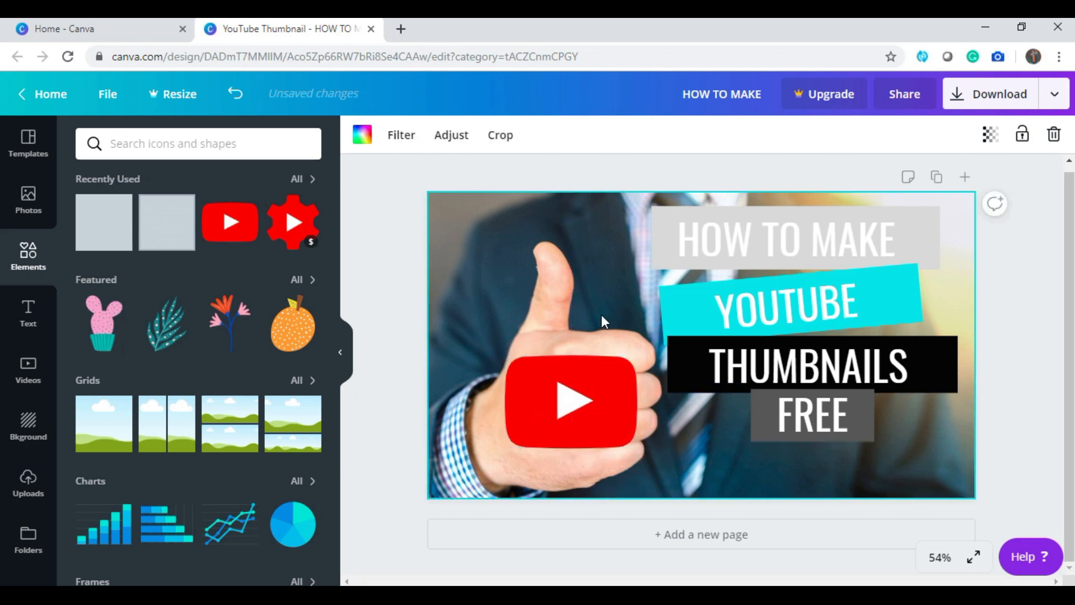
left_click(344, 354)
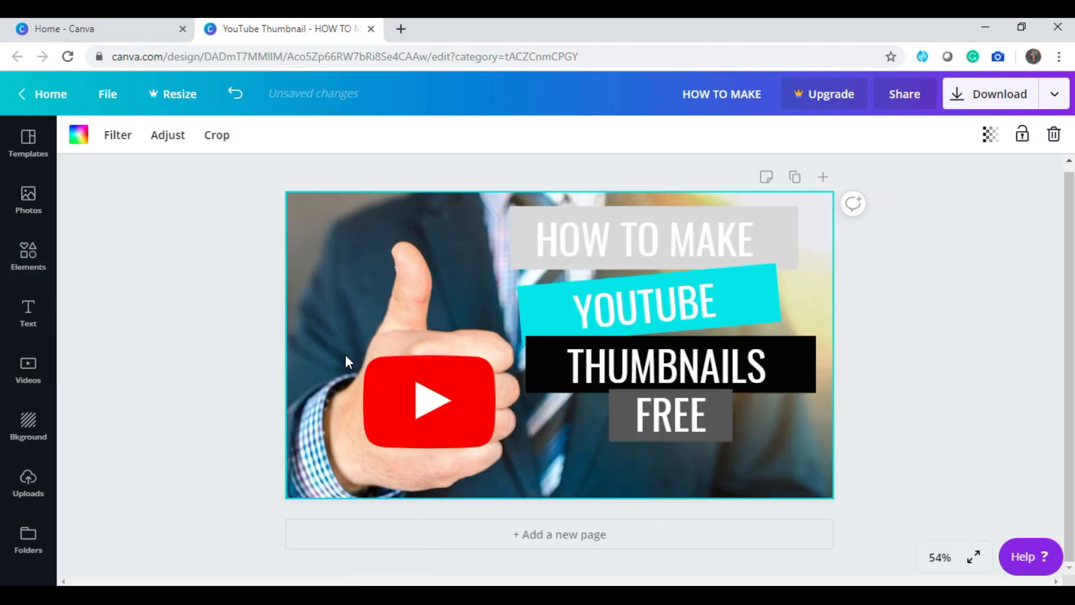
- Add the uploaded "HOW TO CREATE YOUTUBE BANNER" image, shrunk and tilted clockwise in the canvas's lower right corner
left_click(31, 481)
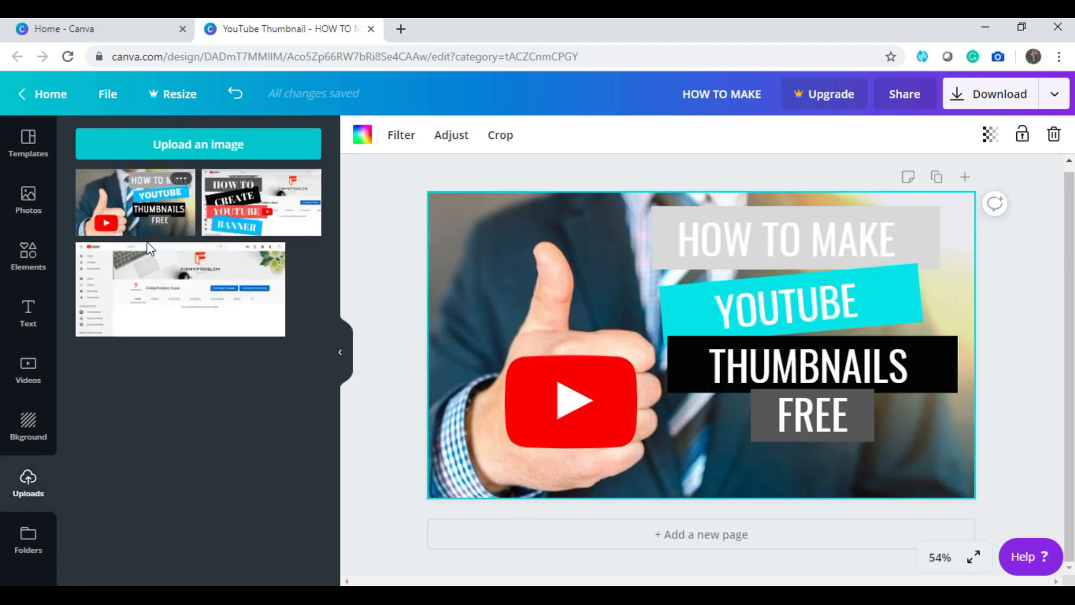
left_click(273, 191)
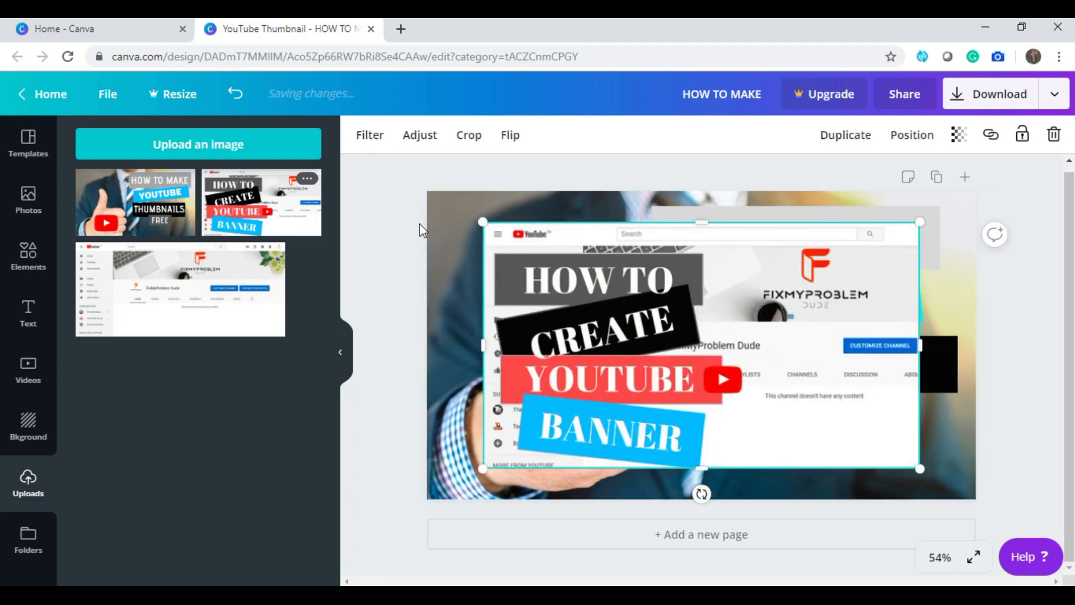
left_click_drag(925, 222, 601, 402)
left_click_drag(562, 431, 931, 450)
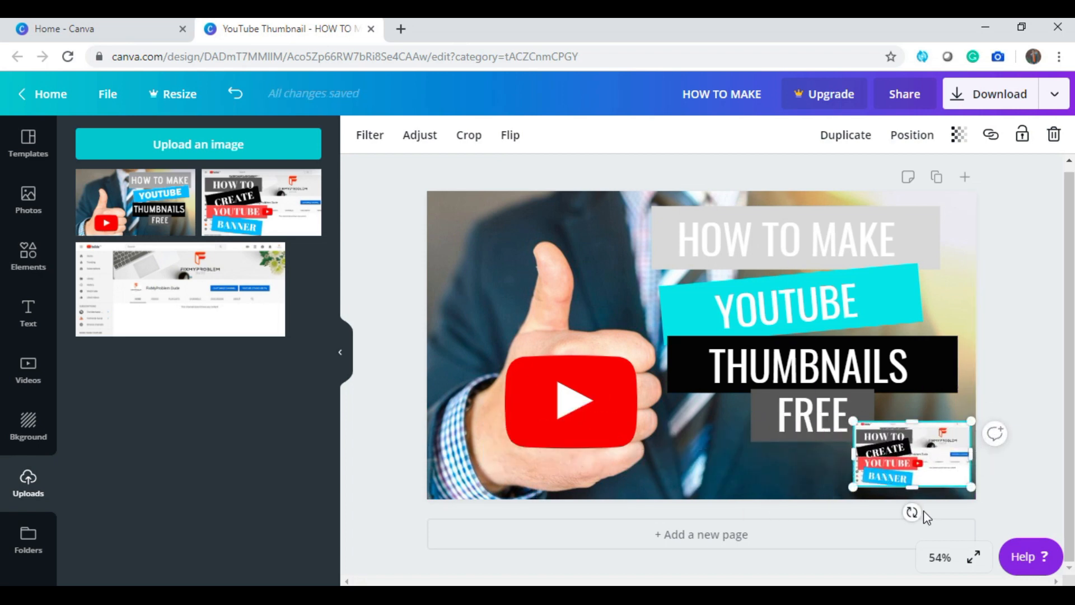
left_click_drag(913, 511, 896, 551)
left_click(763, 460)
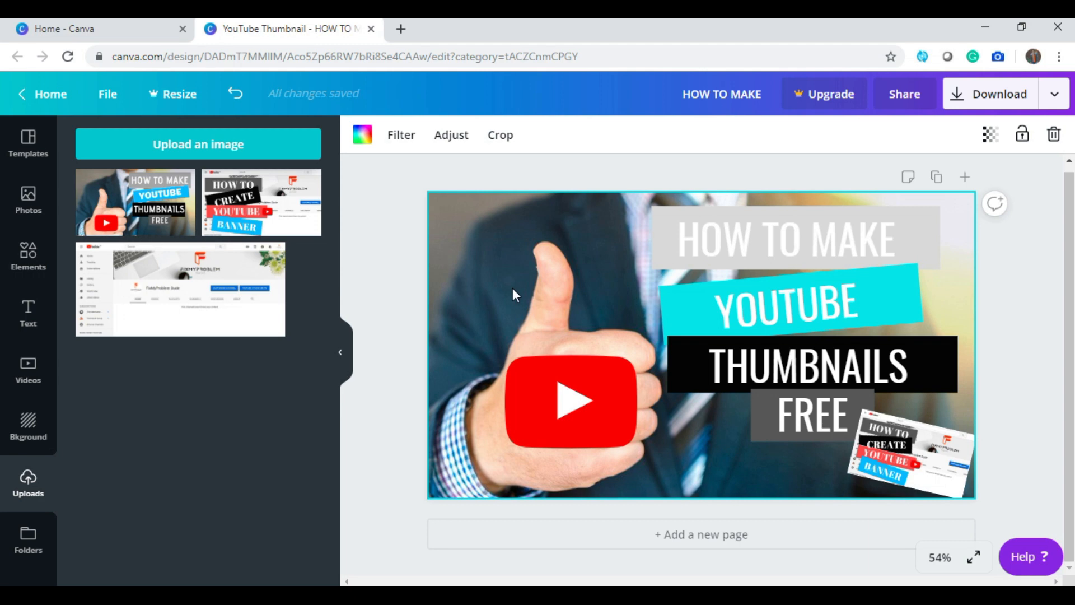
left_click(343, 352)
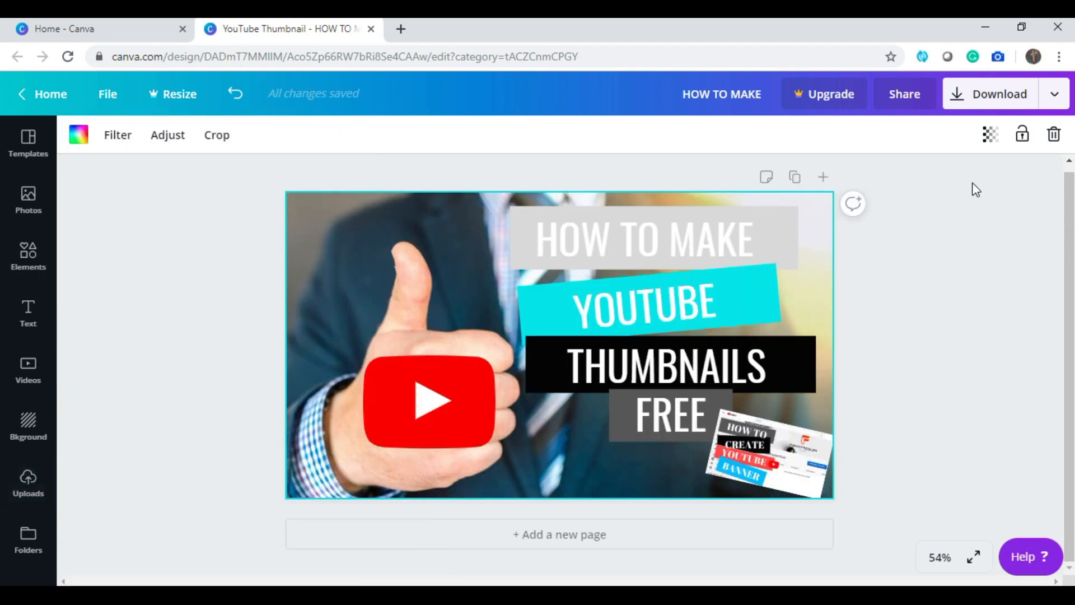
- Download the thumbnail as a PNG, using the manual download link in the Canva Pro offer
left_click(993, 97)
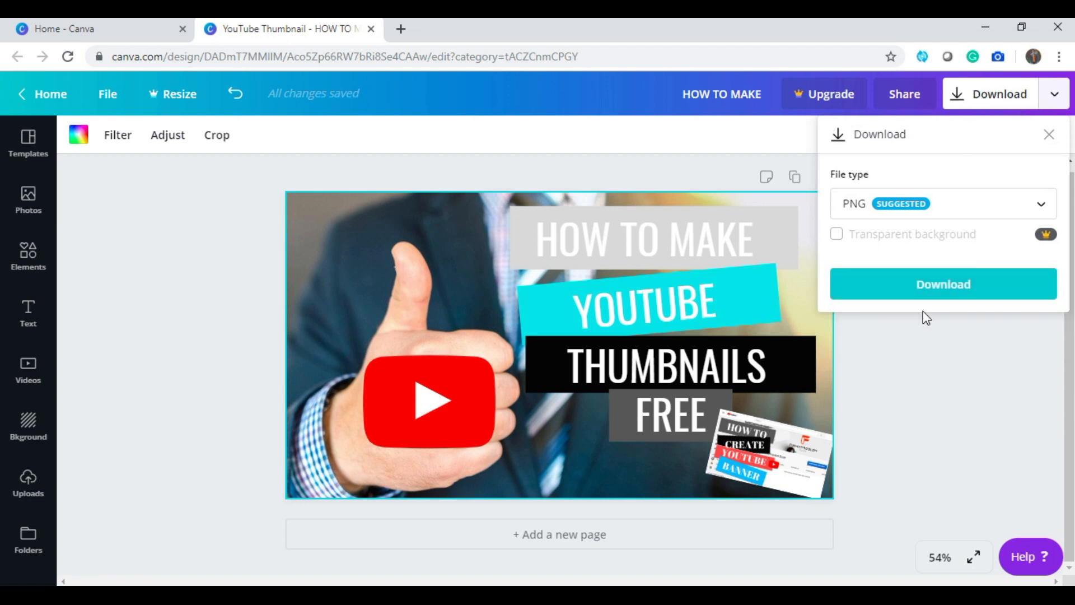
left_click(935, 283)
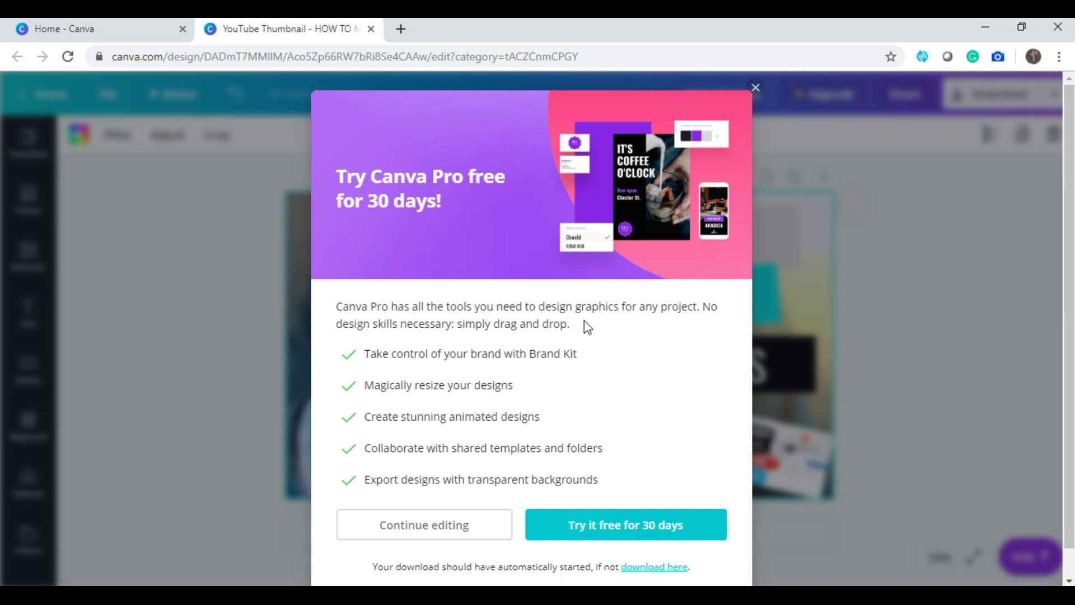
scroll(583, 324, "down", 1)
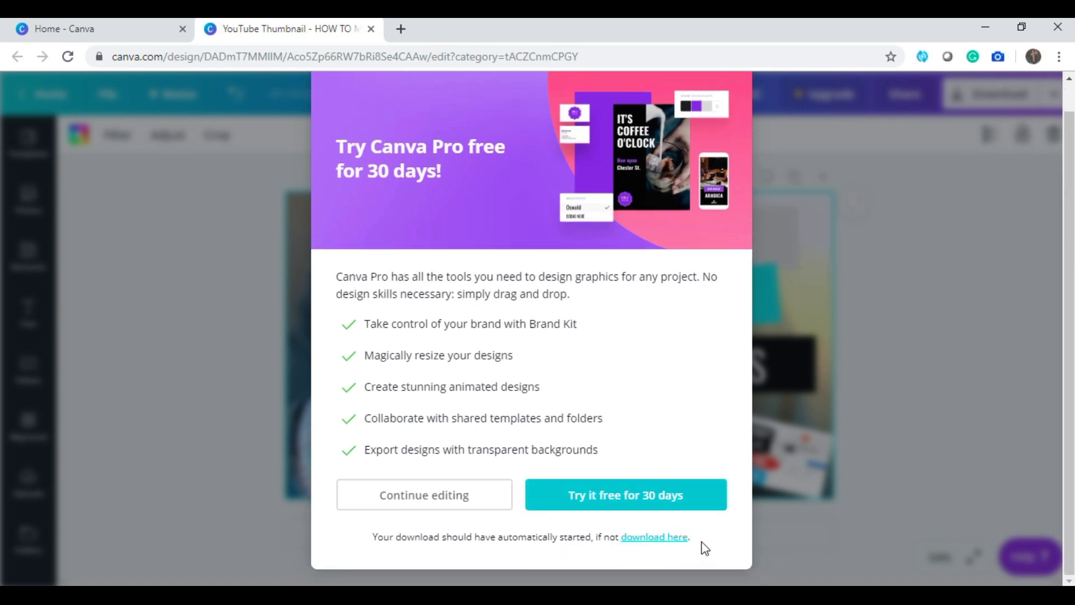
left_click(664, 541)
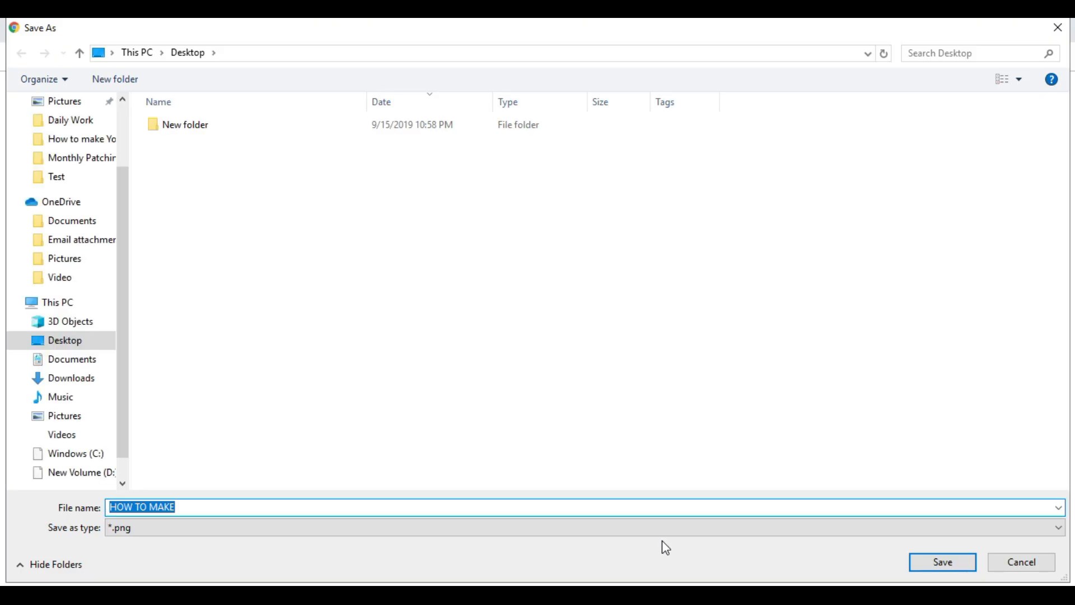
- Save the downloaded PNG on the Desktop with the file name THUMBAILS
type("THUMBAILS")
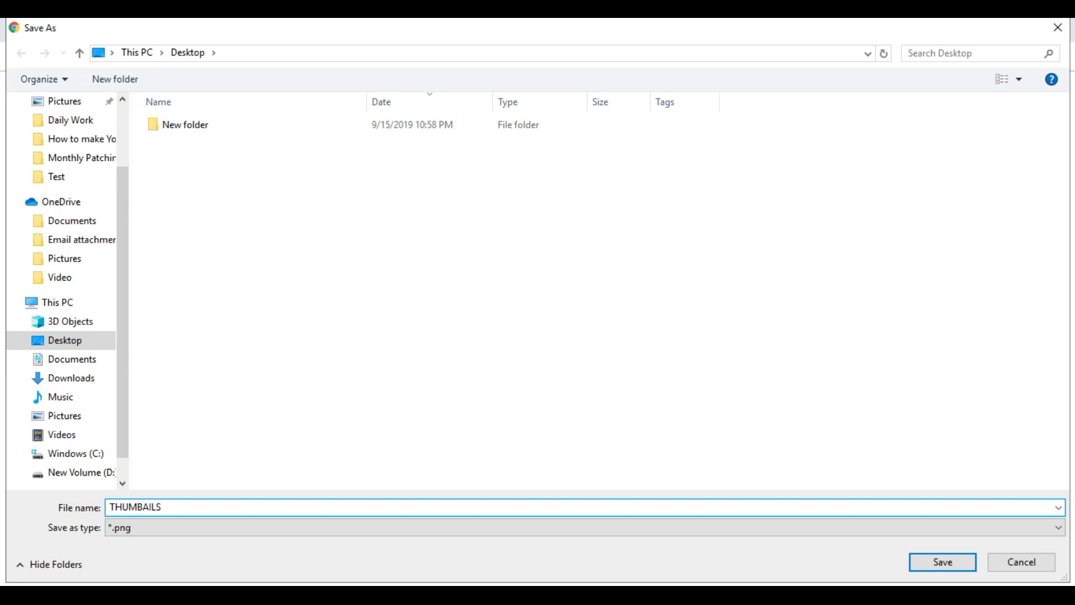
left_click(75, 342)
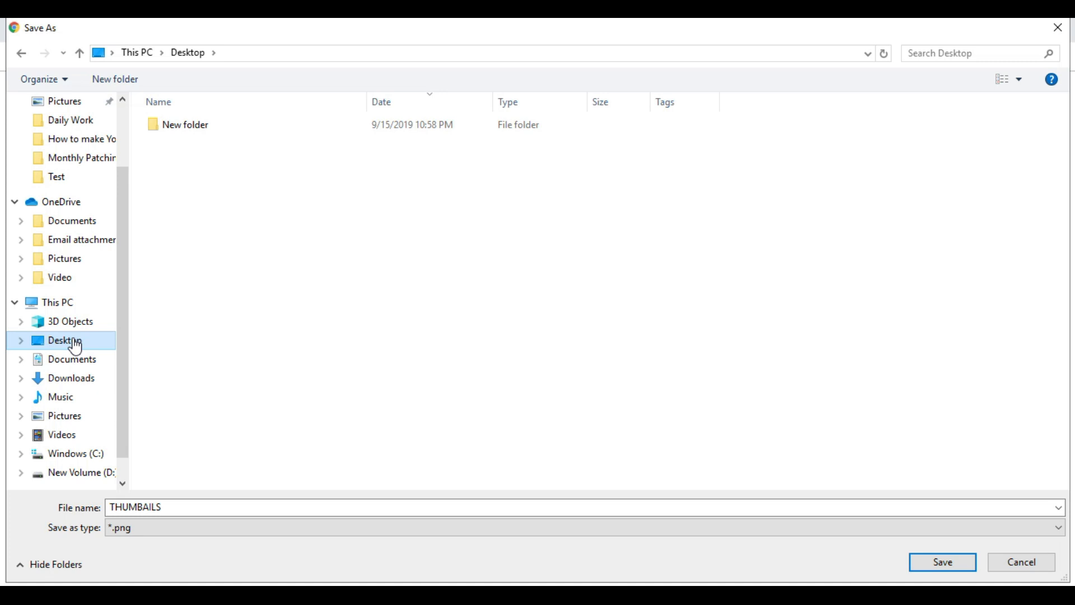
left_click(943, 564)
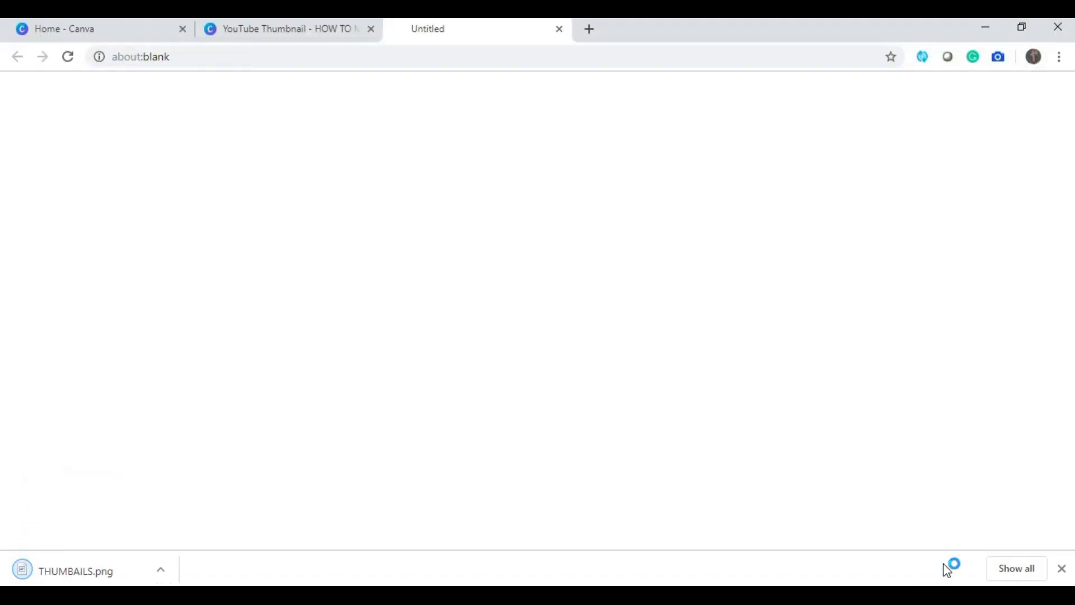